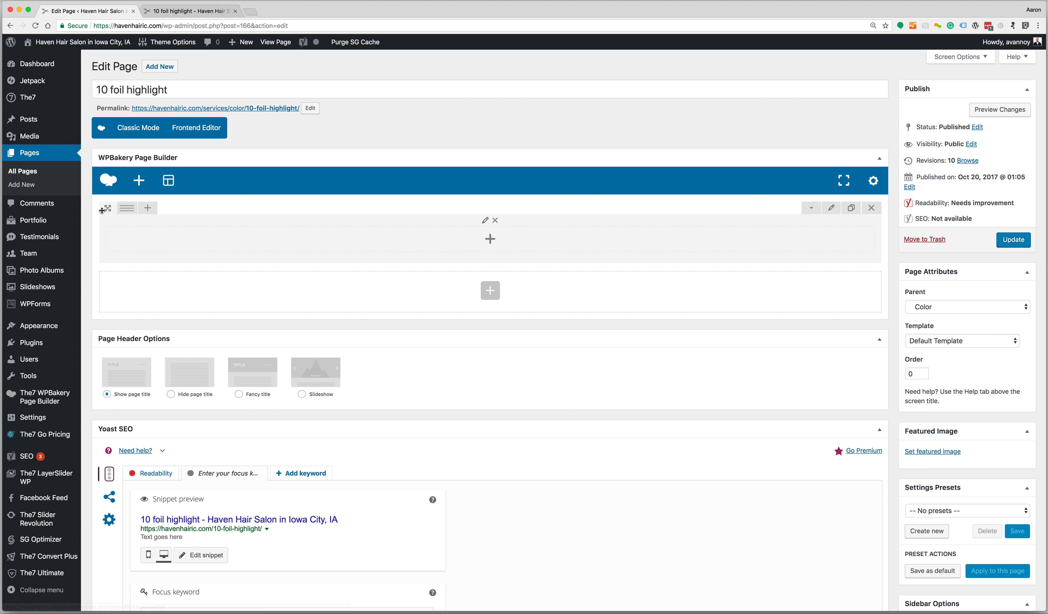
Split the row into two equal 1/2+1/2 columns and start adding an element to the left column
{"action": "left_click", "coordinate": [145, 208]}
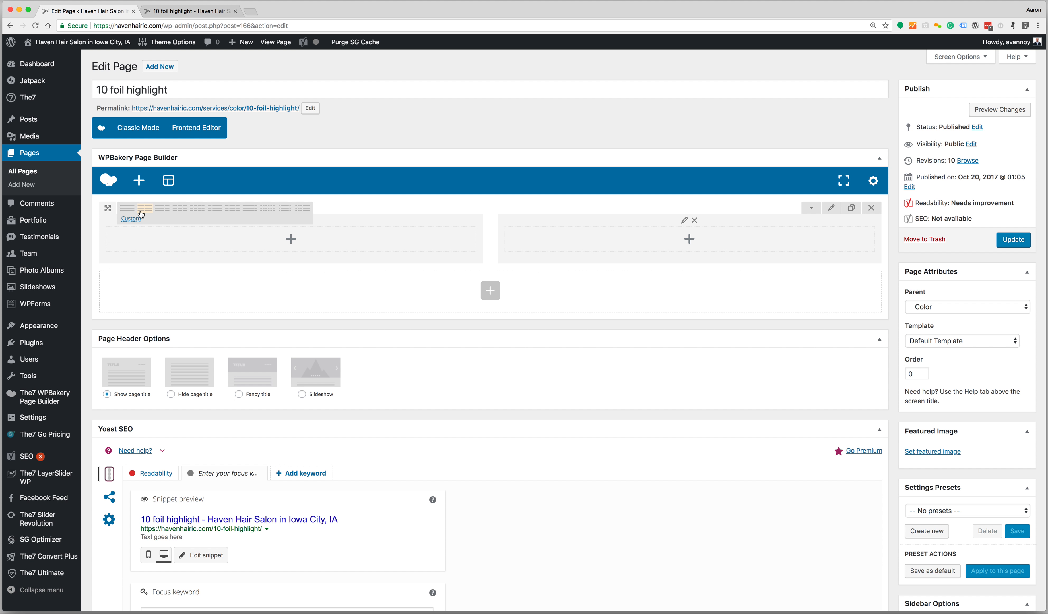
{"action": "left_click", "coordinate": [291, 241]}
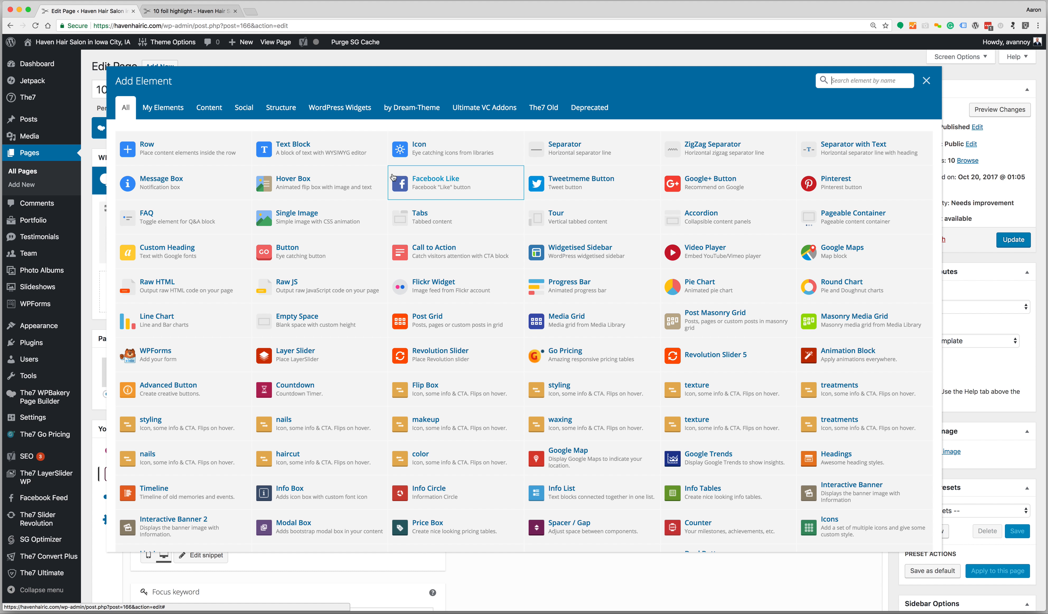
Add a Text Block reading 'Text goes here' to the left column and save it
{"action": "left_click", "coordinate": [334, 155]}
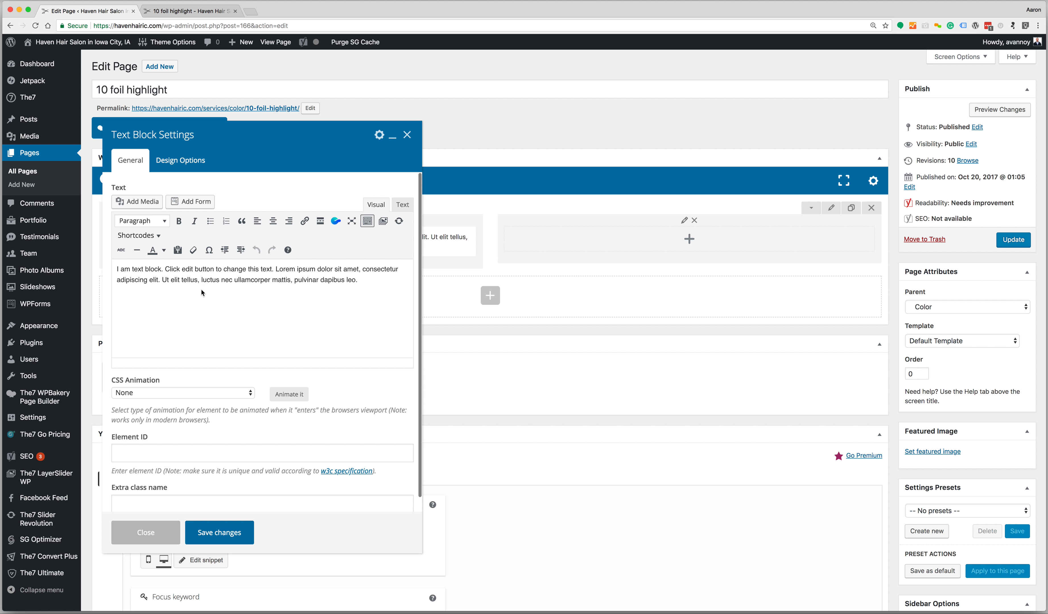
{"action": "left_click", "coordinate": [201, 290]}
{"action": "key", "text": "super+a"}
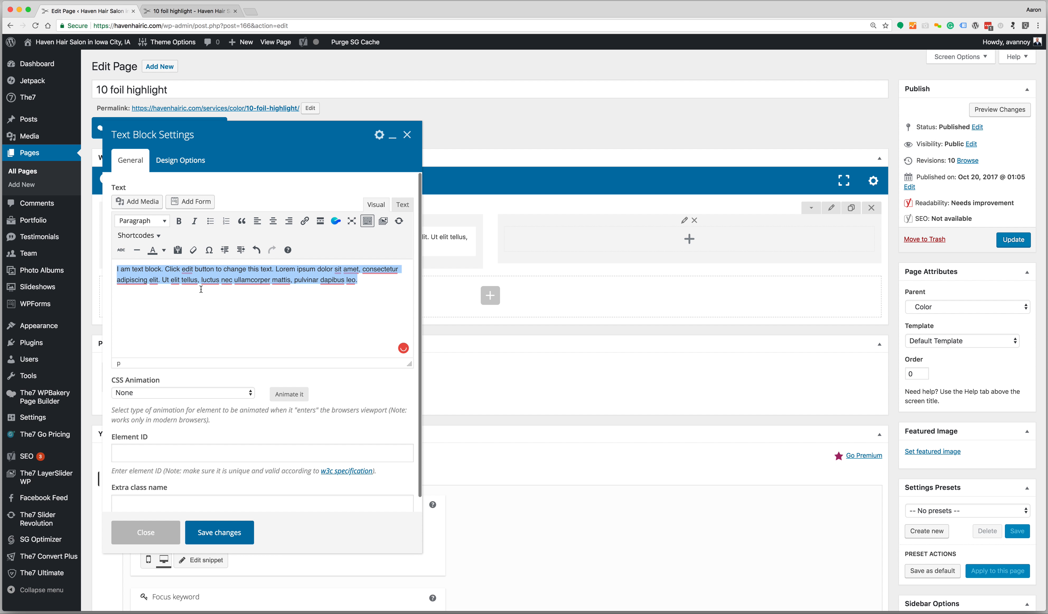
{"action": "type", "text": "Text go"}
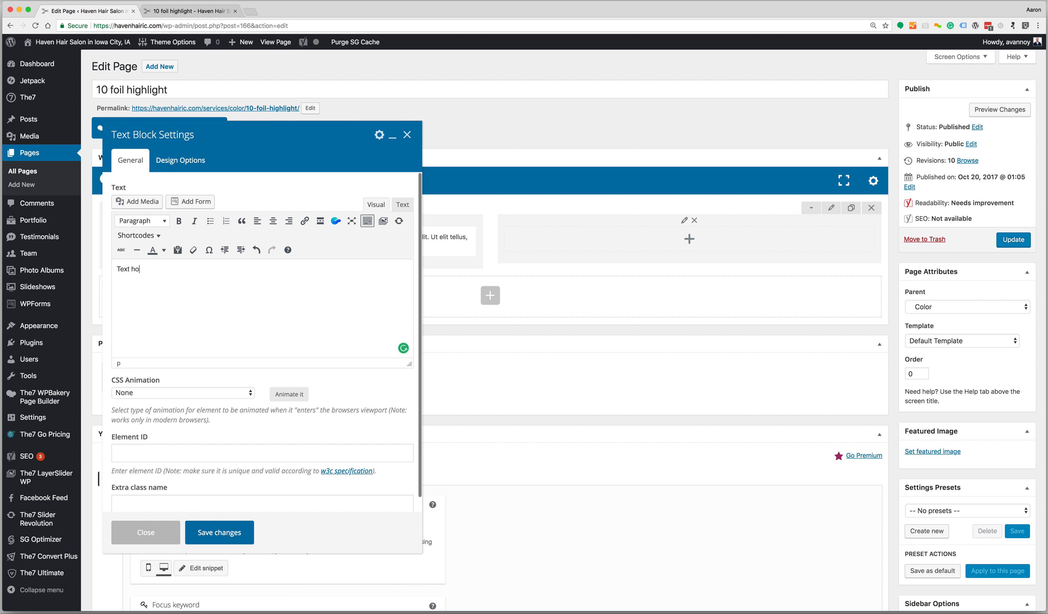
{"action": "type", "text": "es here"}
{"action": "left_click", "coordinate": [238, 532]}
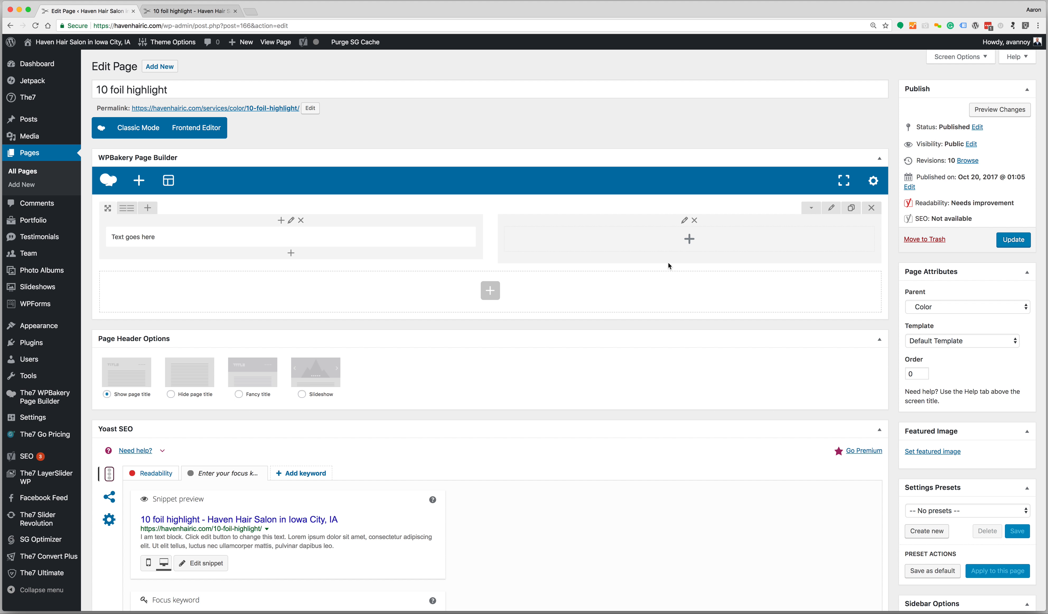
{"action": "left_click", "coordinate": [689, 239]}
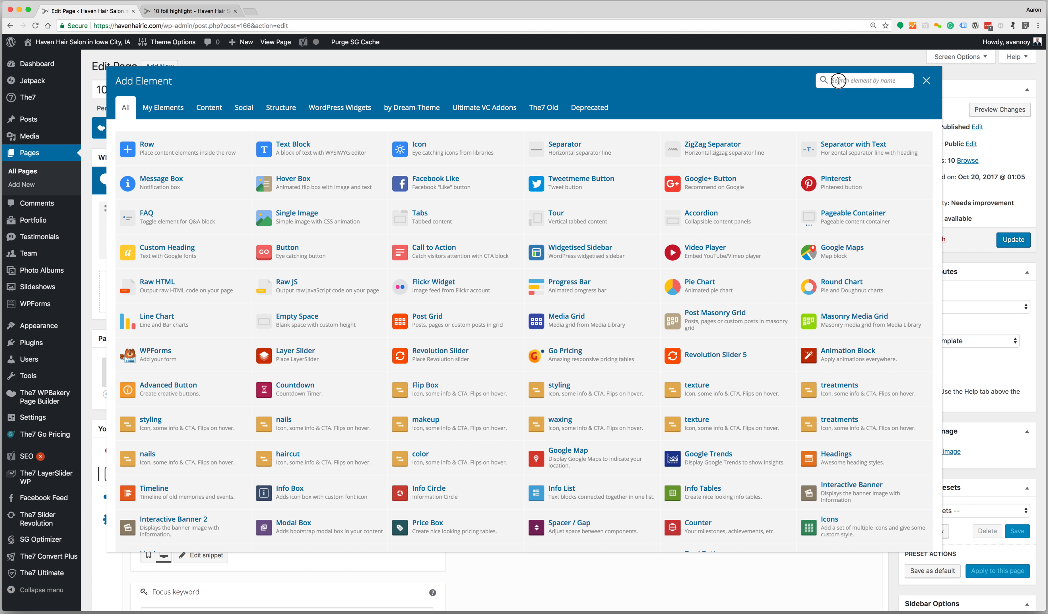
Add a Single Image to the right column and pick the '10 foil' photo from the media library
{"action": "type", "text": "image"}
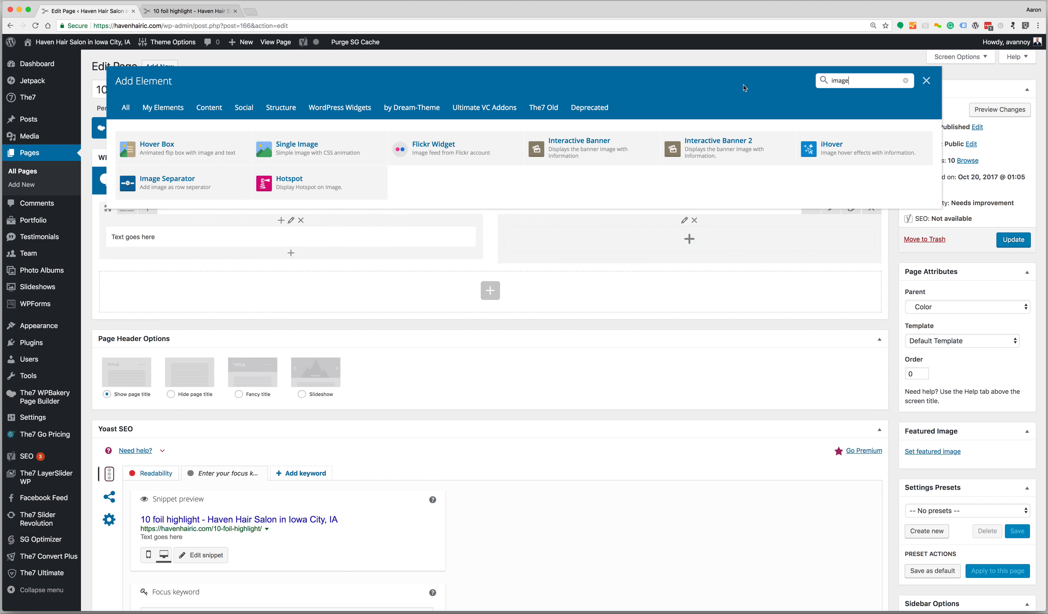
{"action": "left_click", "coordinate": [309, 150]}
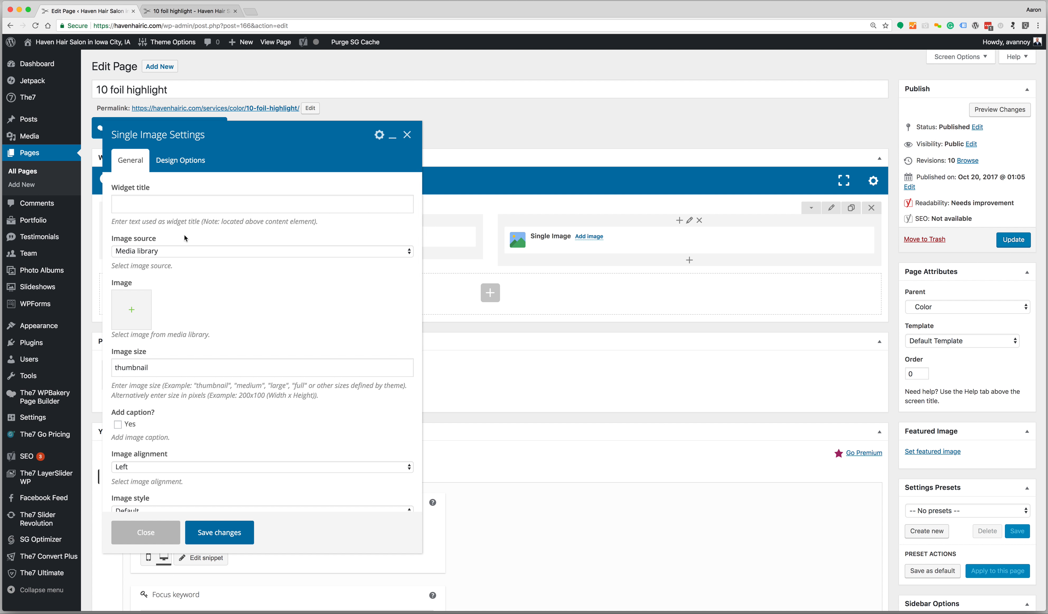
{"action": "left_click", "coordinate": [132, 309]}
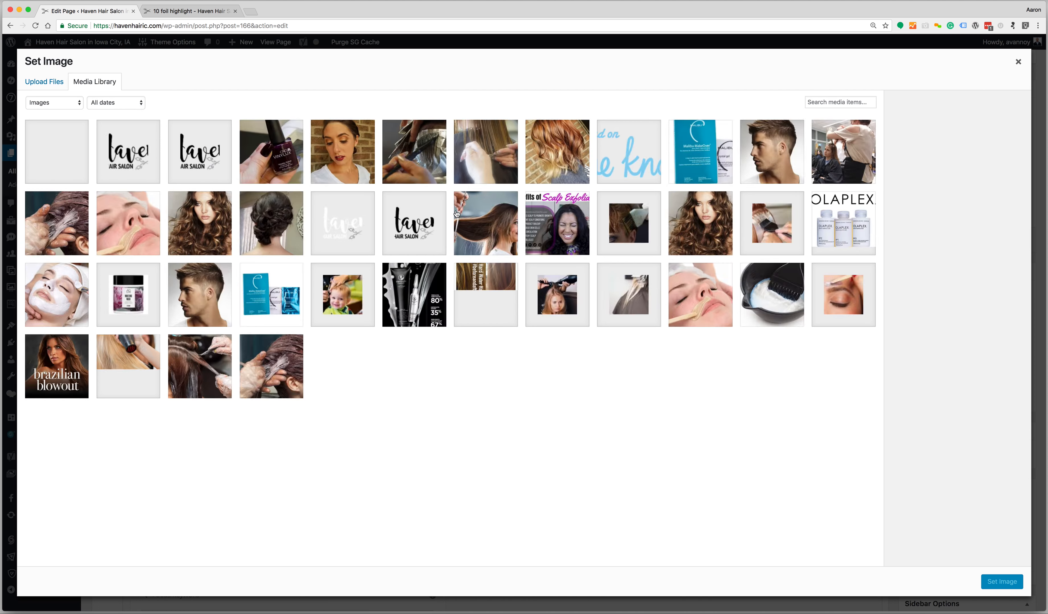
{"action": "left_click", "coordinate": [842, 102]}
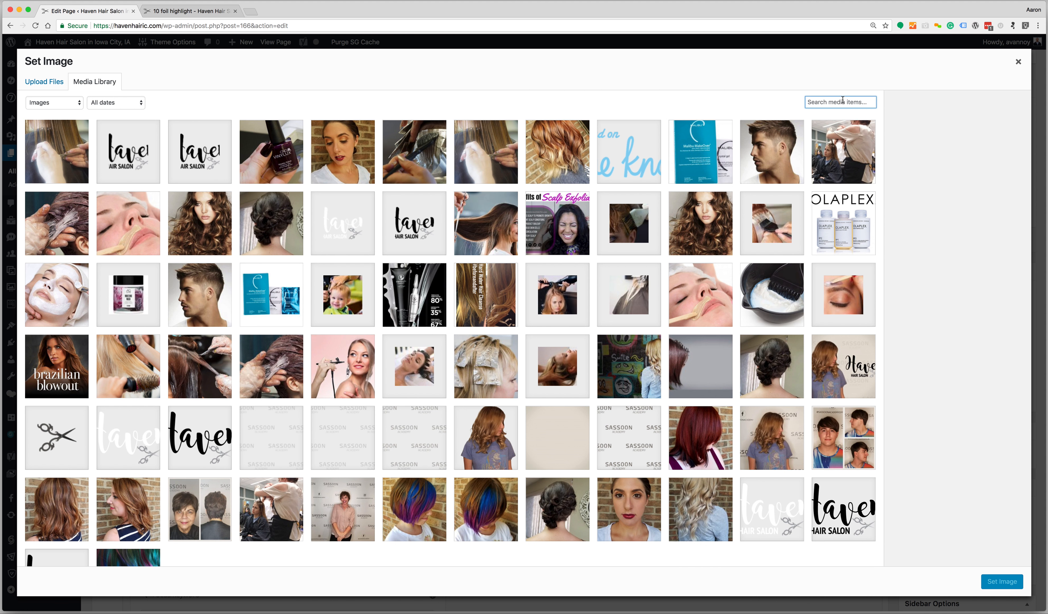
{"action": "type", "text": "10 foil"}
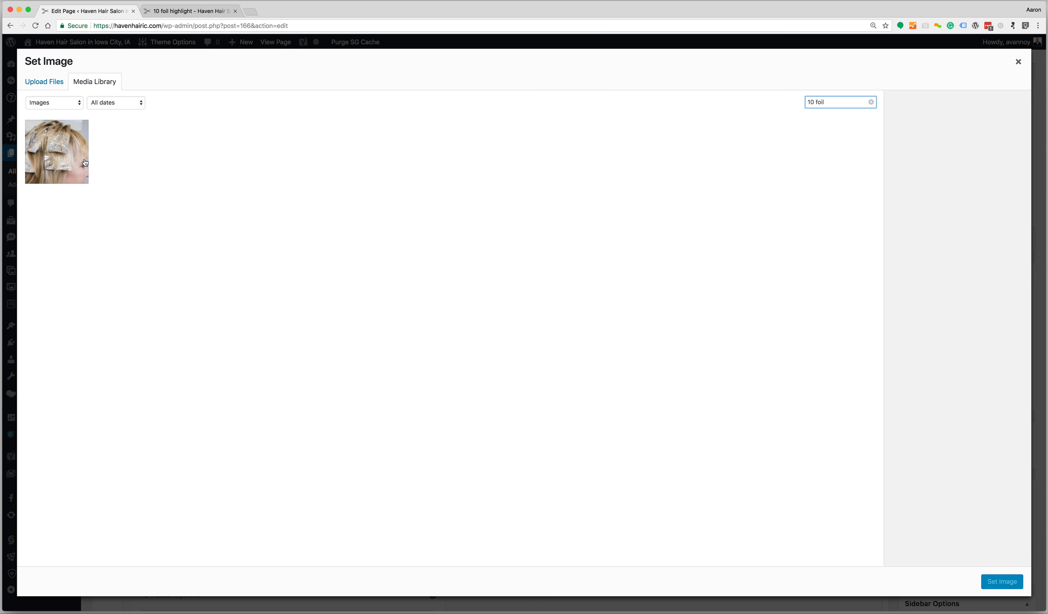
{"action": "left_click", "coordinate": [85, 163]}
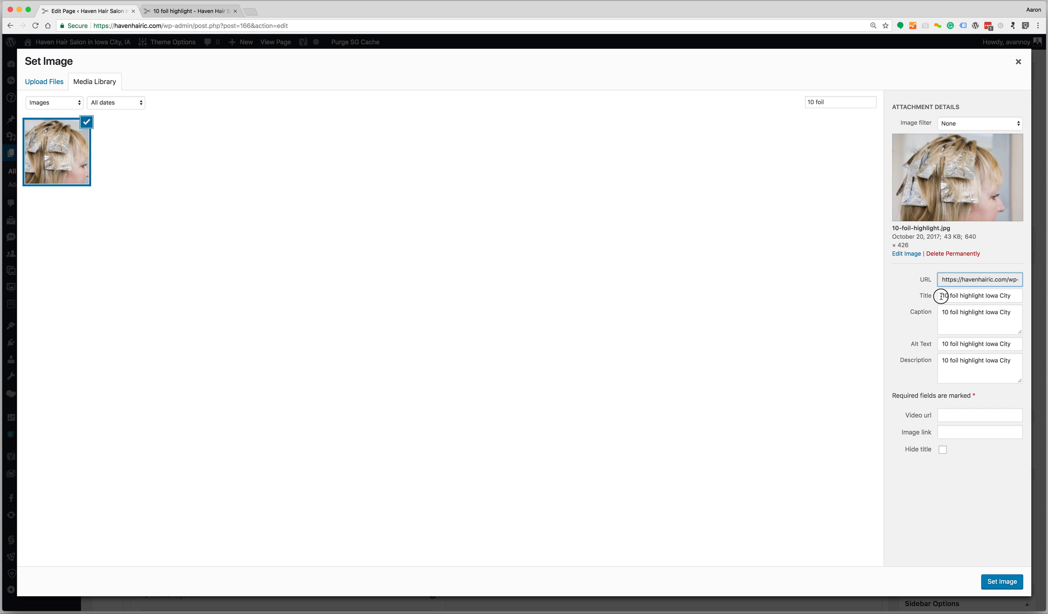
Set the photo's title to '10 foil hair highlight Iowa City'
{"action": "left_click_drag", "start_coordinate": [941, 296], "coordinate": [1025, 296]}
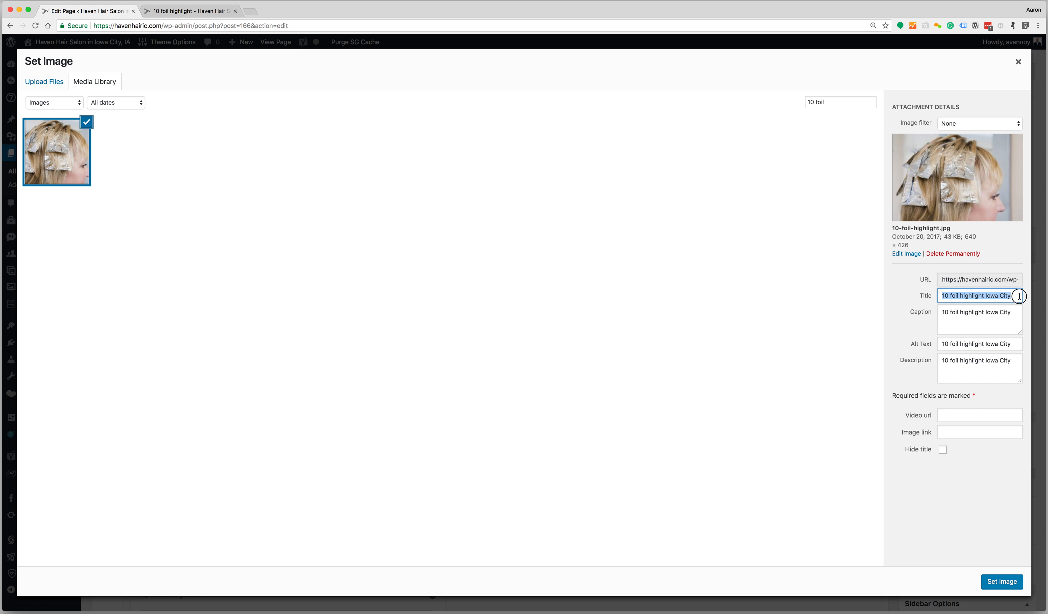
{"action": "left_click", "coordinate": [961, 296]}
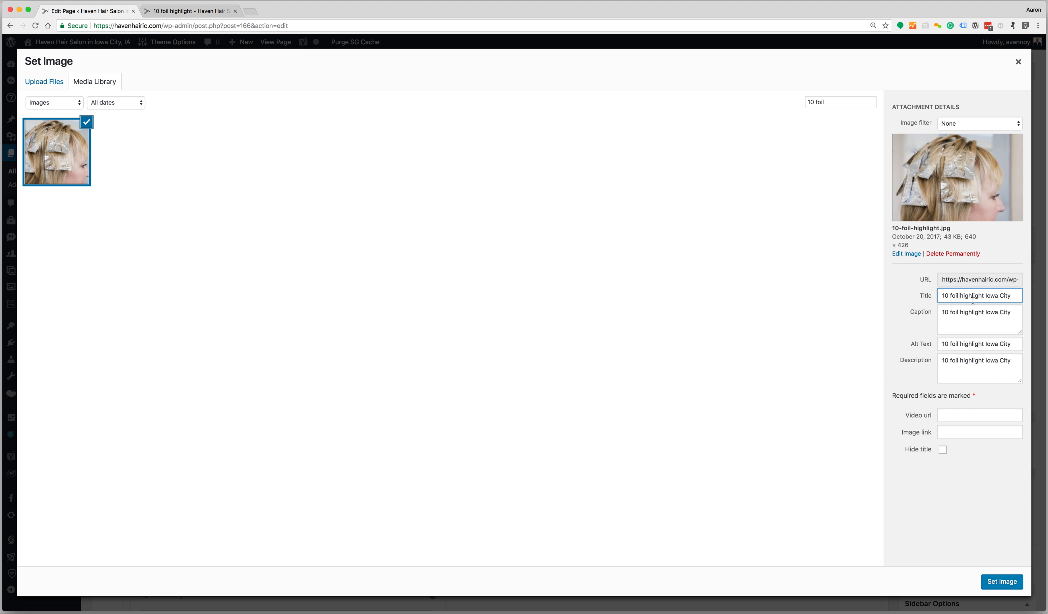
{"action": "key", "text": "super+a"}
{"action": "type", "text": "a"}
{"action": "key", "text": "super+z"}
Paste that title into the caption, alt text and description, then set the image
{"action": "left_click", "coordinate": [991, 325]}
{"action": "key", "text": "super+a"}
{"action": "type", "text": "10 foil hair highlight Iowa City"}
{"action": "left_click", "coordinate": [986, 343]}
{"action": "key", "text": "super+a"}
{"action": "type", "text": "10 foil hair highlight Iowa City"}
{"action": "left_click", "coordinate": [981, 366]}
{"action": "key", "text": "super+a"}
{"action": "type", "text": "10 foil hair highlight Iowa City"}
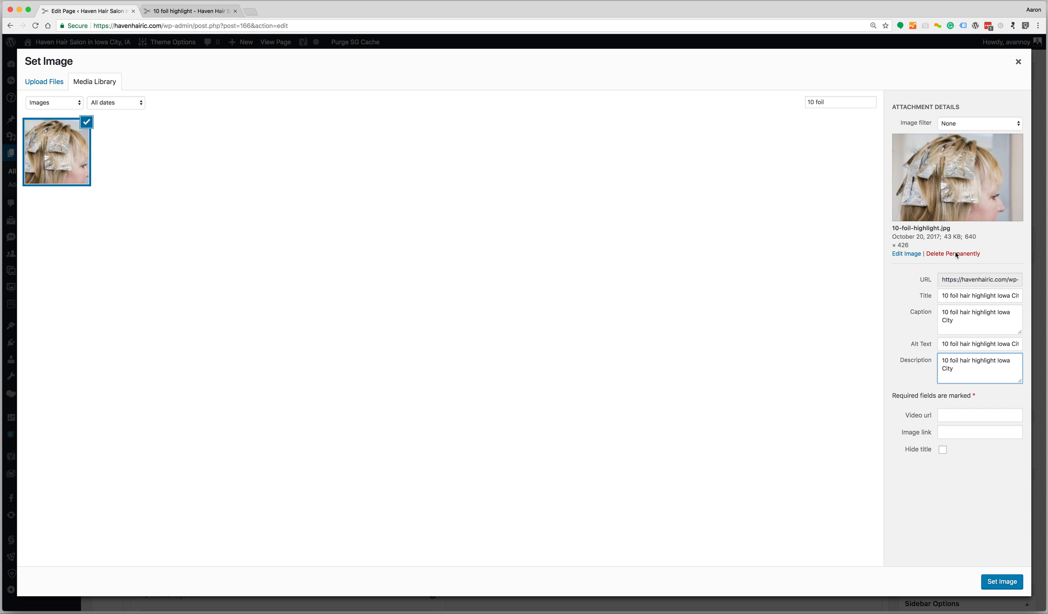
{"action": "left_click", "coordinate": [1002, 582]}
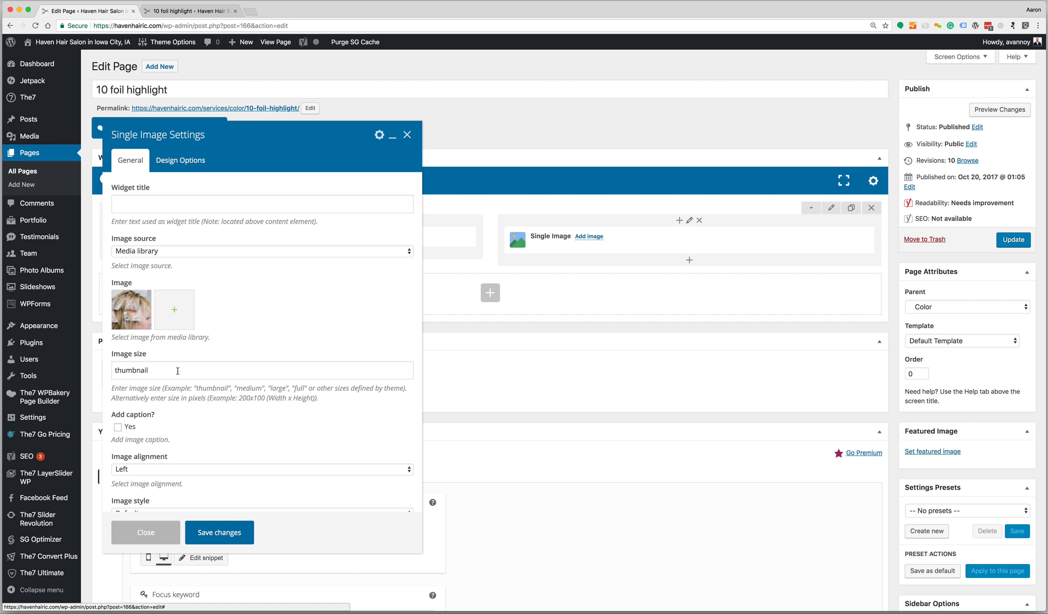
Set the image size to full and alignment to Center, then save the image element
{"action": "double_click", "coordinate": [159, 375]}
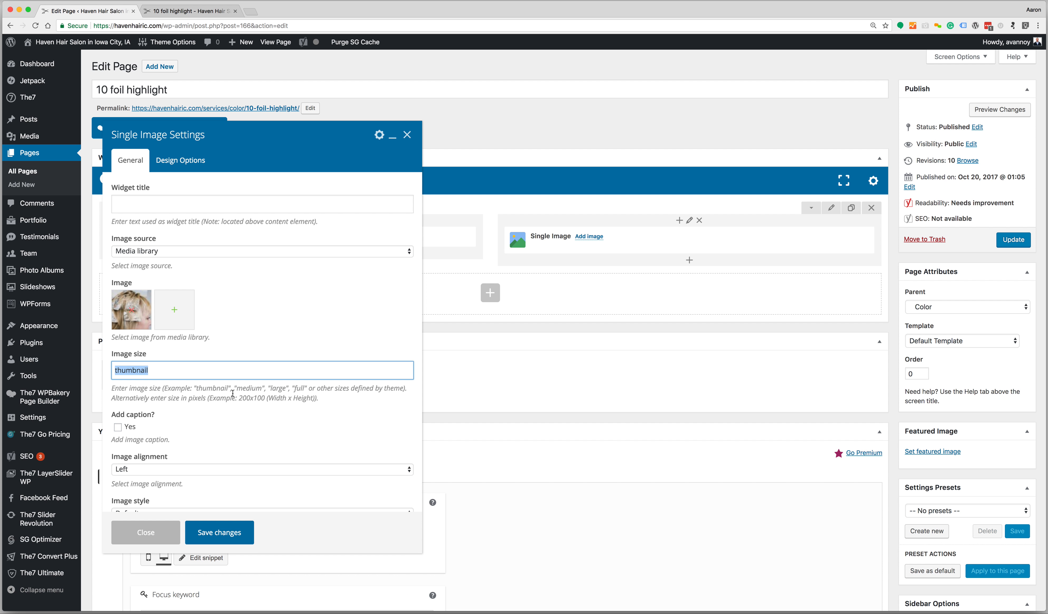
{"action": "type", "text": "f"}
{"action": "scroll", "coordinate": [253, 430], "scroll_direction": "down", "scroll_amount": 3}
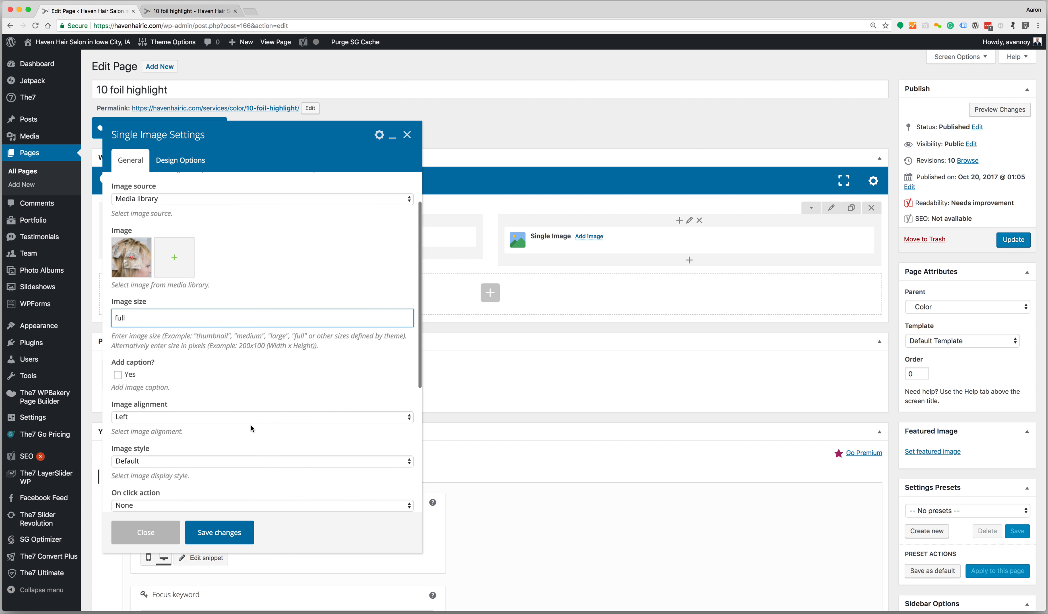
{"action": "left_click", "coordinate": [197, 421]}
{"action": "left_click", "coordinate": [162, 435]}
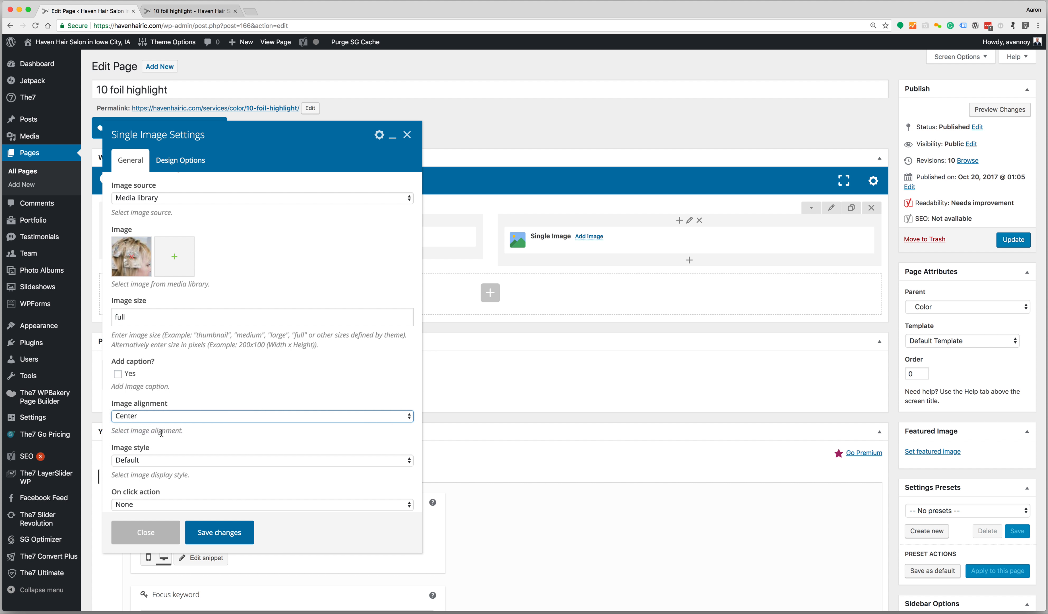
{"action": "scroll", "coordinate": [197, 452], "scroll_direction": "down", "scroll_amount": 5}
{"action": "mouse_move", "coordinate": [718, 241]}
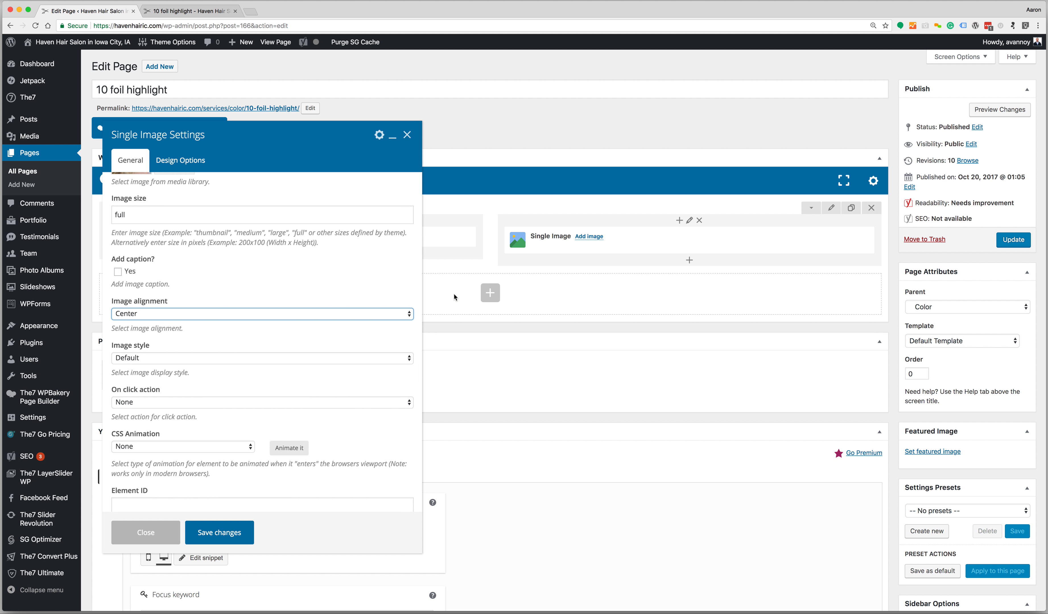
{"action": "left_click", "coordinate": [199, 533]}
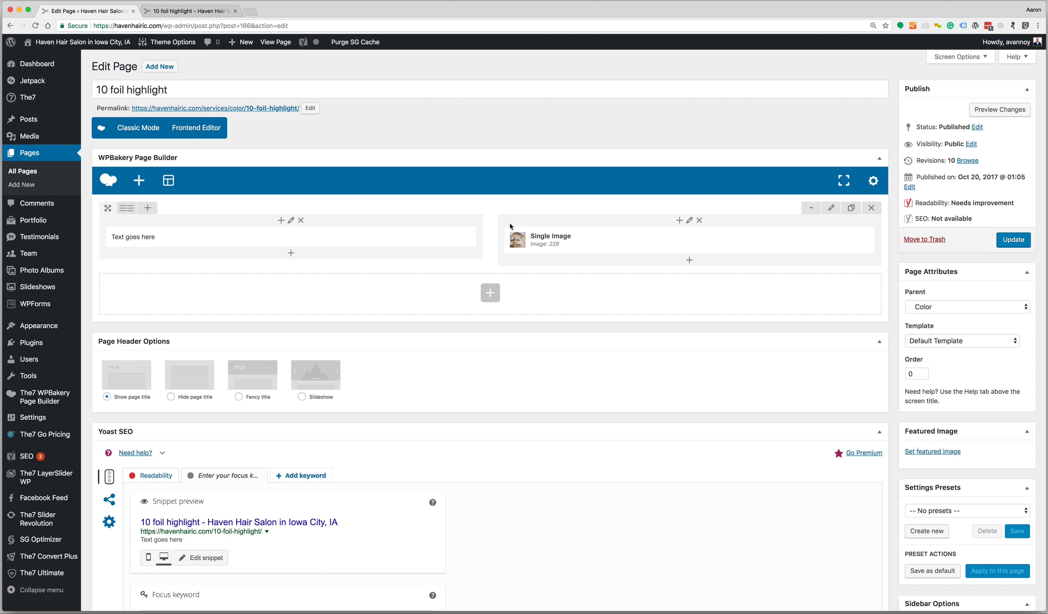
Make 10-foil-highlight.jpg, found by searching '10 foil', the page's featured image
{"action": "scroll", "coordinate": [653, 338], "scroll_direction": "down", "scroll_amount": 2}
{"action": "scroll", "coordinate": [653, 340], "scroll_direction": "up", "scroll_amount": 2}
{"action": "scroll", "coordinate": [737, 337], "scroll_direction": "down", "scroll_amount": 3}
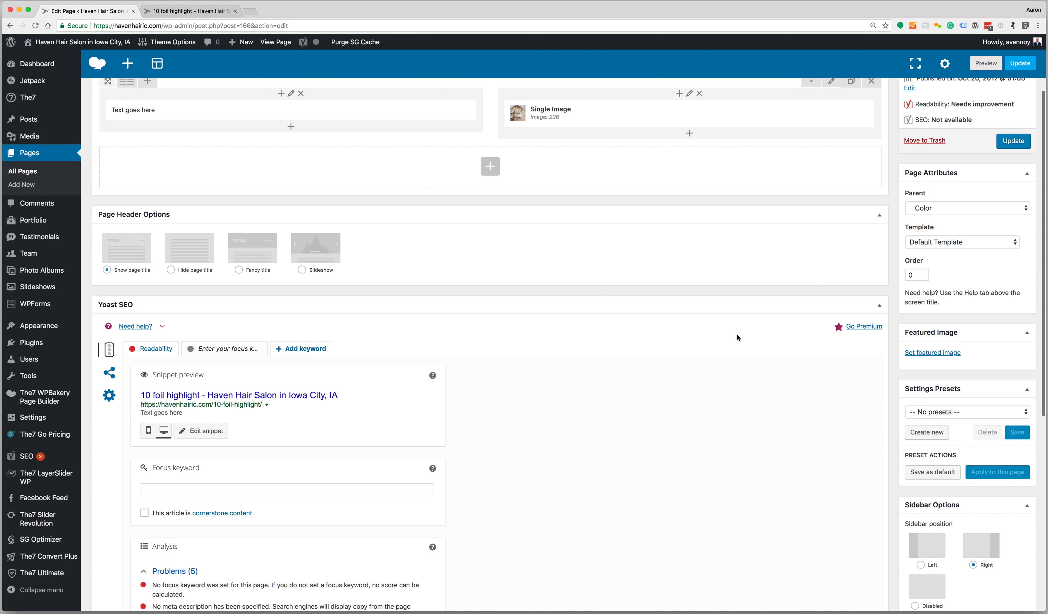
{"action": "left_click", "coordinate": [940, 353]}
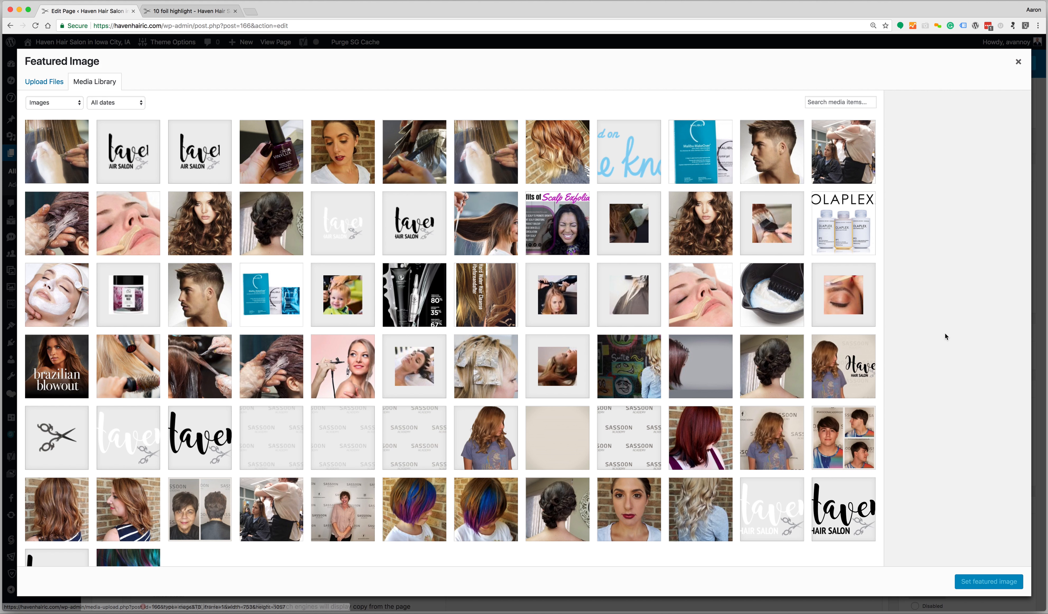
{"action": "left_click", "coordinate": [846, 102]}
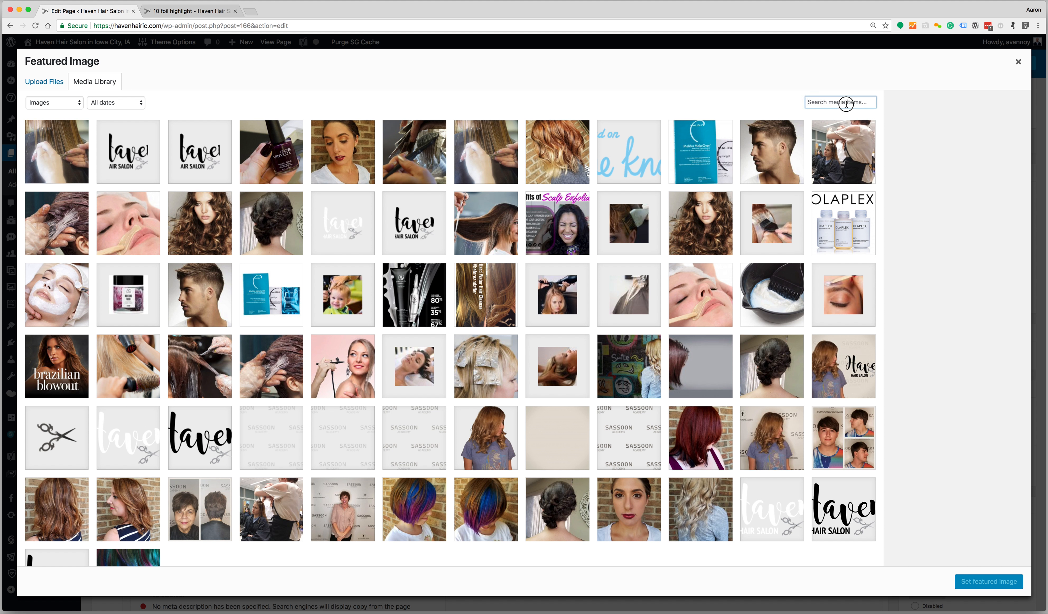
{"action": "type", "text": "10"}
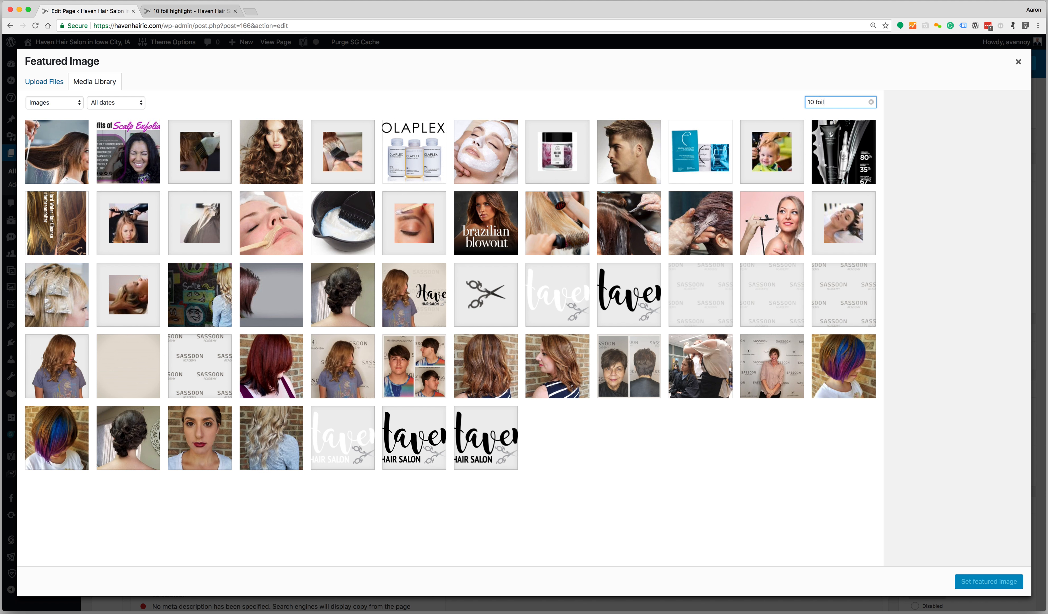
{"action": "type", "text": " foil"}
{"action": "left_click", "coordinate": [76, 155]}
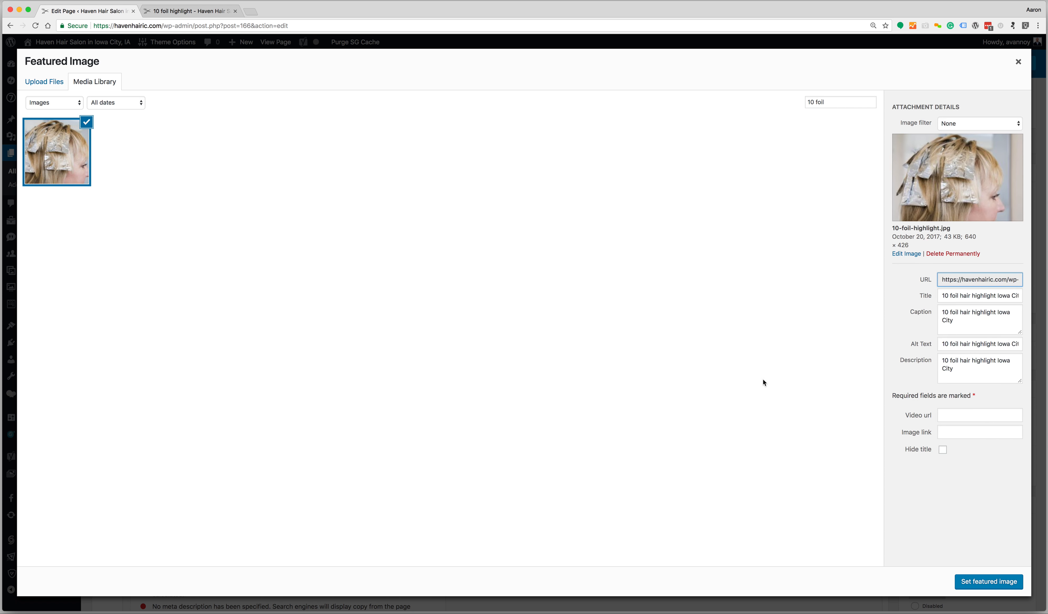
{"action": "left_click", "coordinate": [1009, 584]}
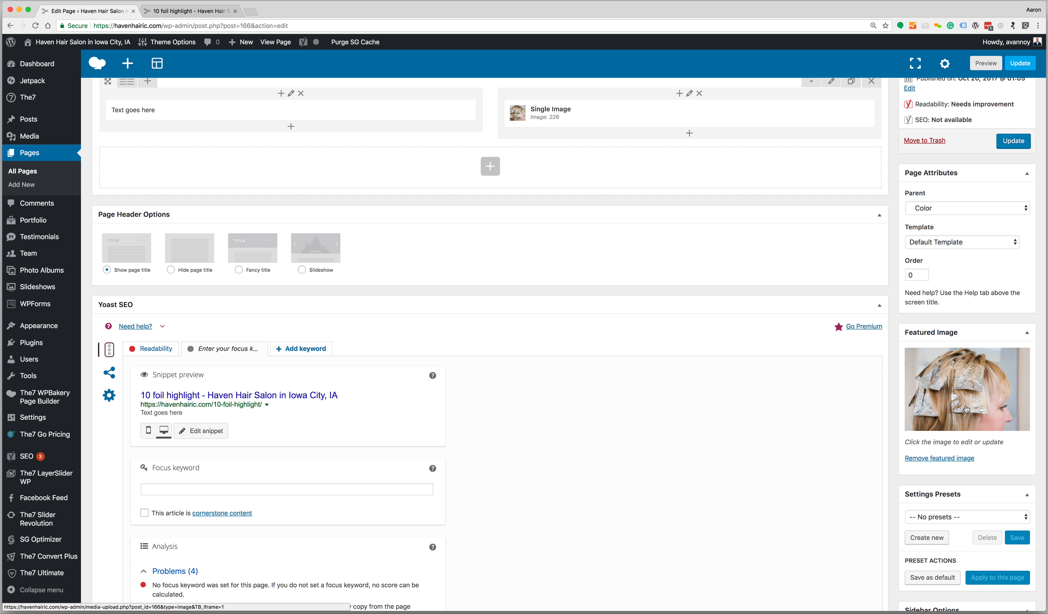
{"action": "scroll", "coordinate": [967, 409], "scroll_direction": "up", "scroll_amount": 1}
{"action": "scroll", "coordinate": [966, 408], "scroll_direction": "down", "scroll_amount": 5}
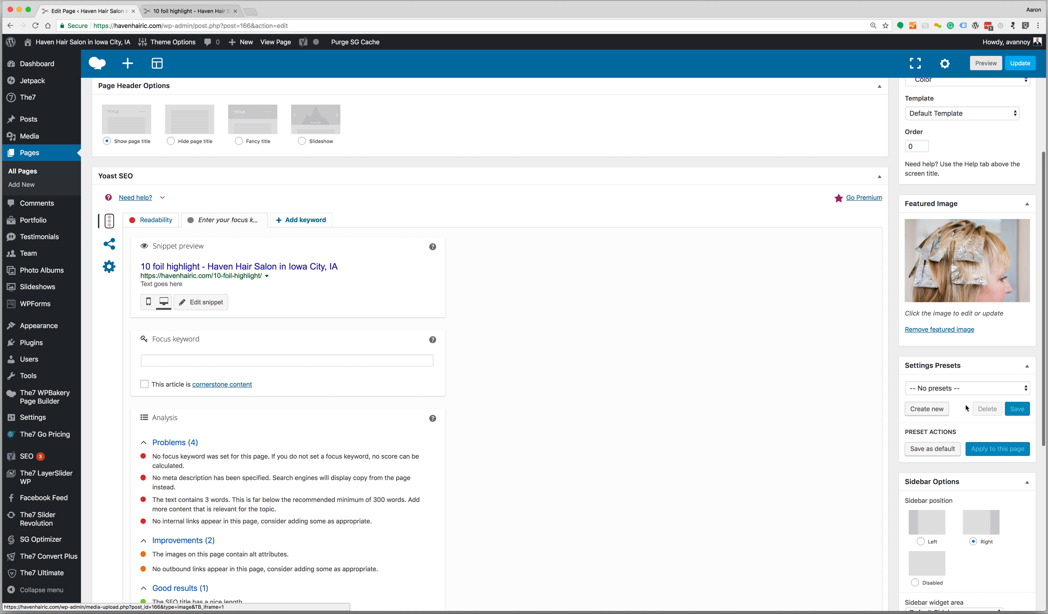
{"action": "scroll", "coordinate": [966, 409], "scroll_direction": "up", "scroll_amount": 5}
{"action": "scroll", "coordinate": [967, 408], "scroll_direction": "up", "scroll_amount": 4}
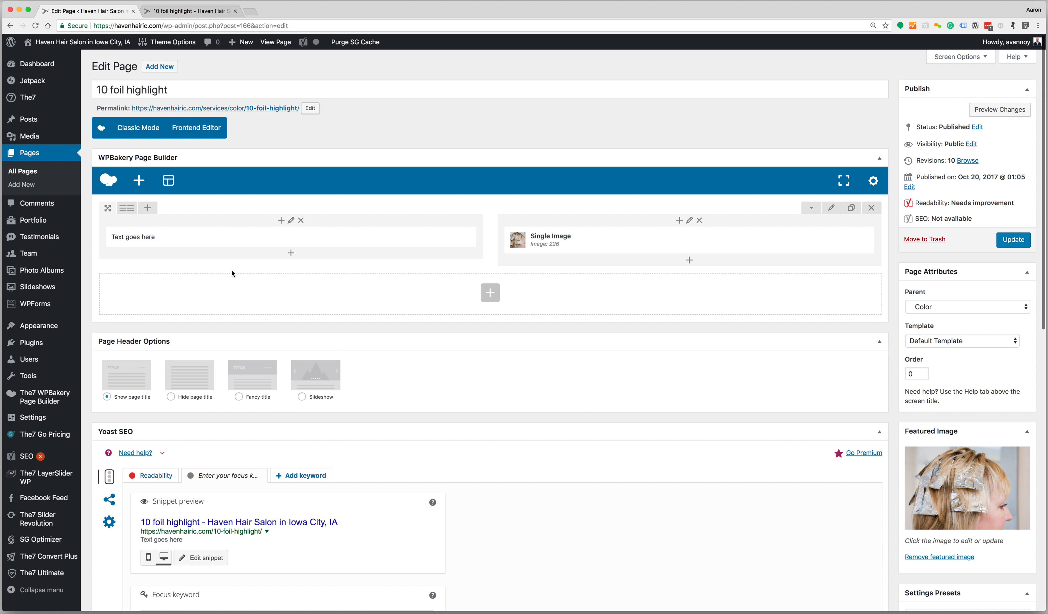
Preview the page with the new changes, then close the preview
{"action": "left_click", "coordinate": [994, 114]}
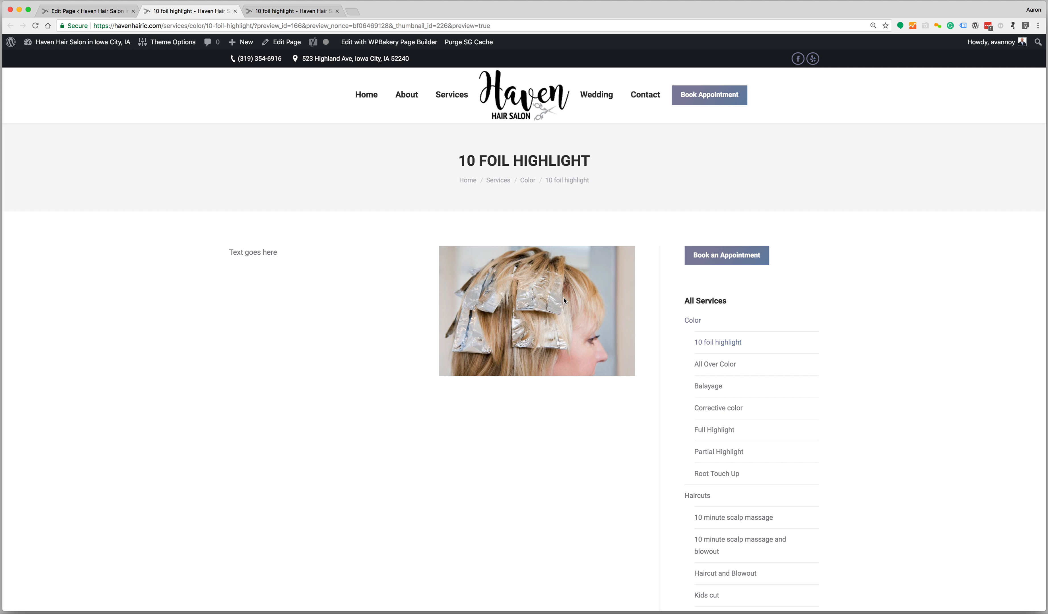
{"action": "scroll", "coordinate": [734, 381], "scroll_direction": "down", "scroll_amount": 2}
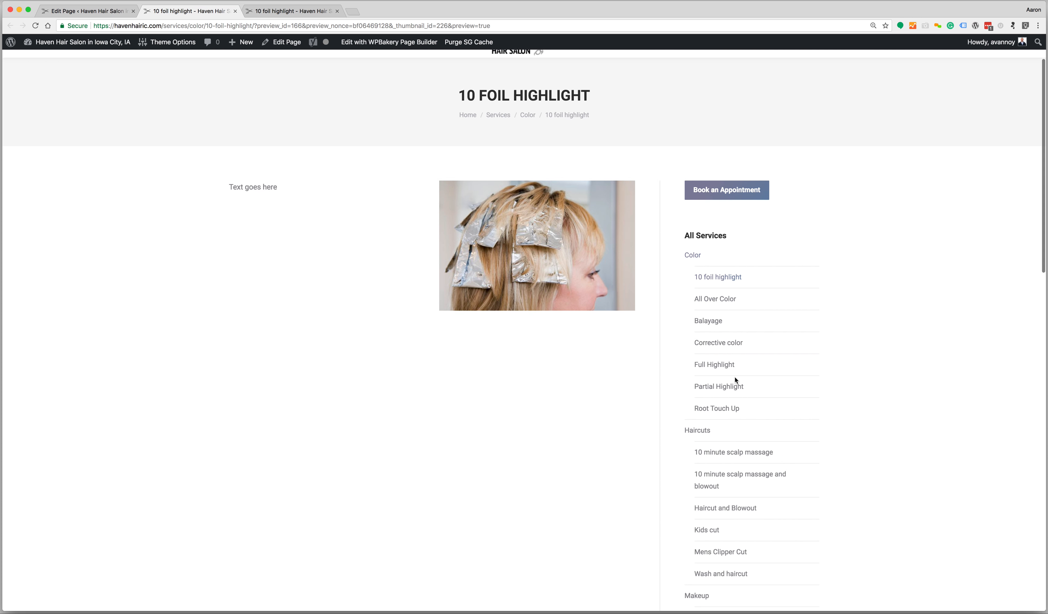
{"action": "scroll", "coordinate": [704, 505], "scroll_direction": "down", "scroll_amount": 5}
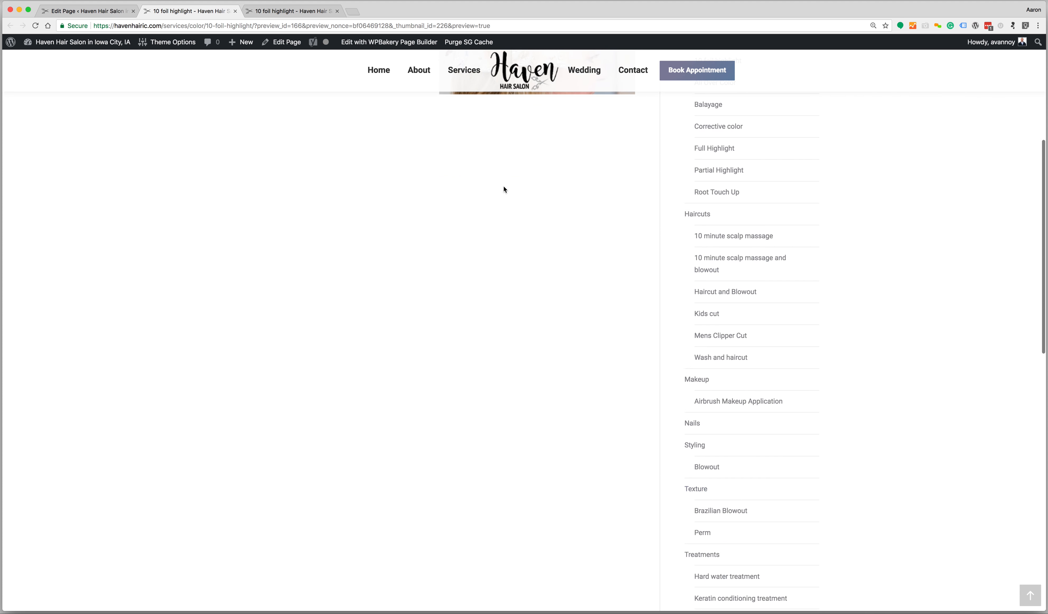
{"action": "scroll", "coordinate": [507, 192], "scroll_direction": "up", "scroll_amount": 7}
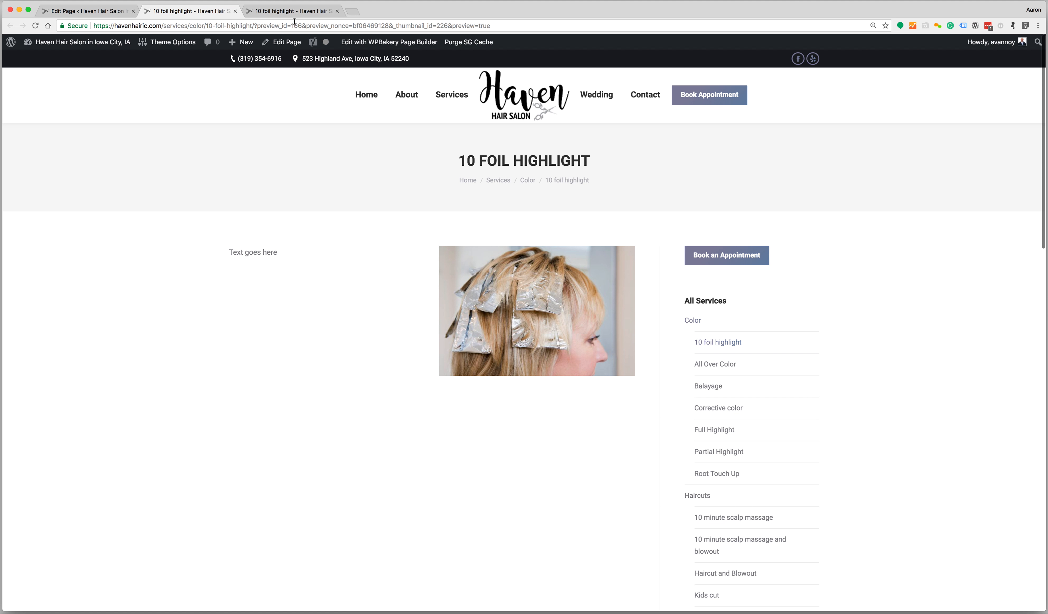
{"action": "left_click", "coordinate": [235, 11]}
Try the page with the sidebar disabled in a preview, then set the sidebar back to Right
{"action": "scroll", "coordinate": [940, 348], "scroll_direction": "down", "scroll_amount": 7}
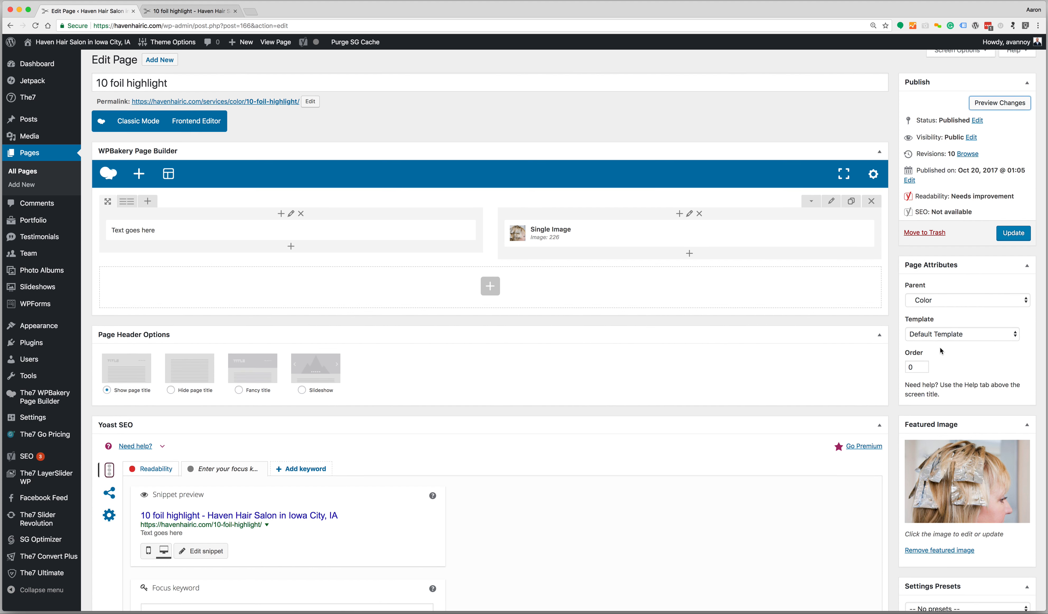
{"action": "left_click", "coordinate": [915, 539]}
{"action": "scroll", "coordinate": [942, 449], "scroll_direction": "up", "scroll_amount": 7}
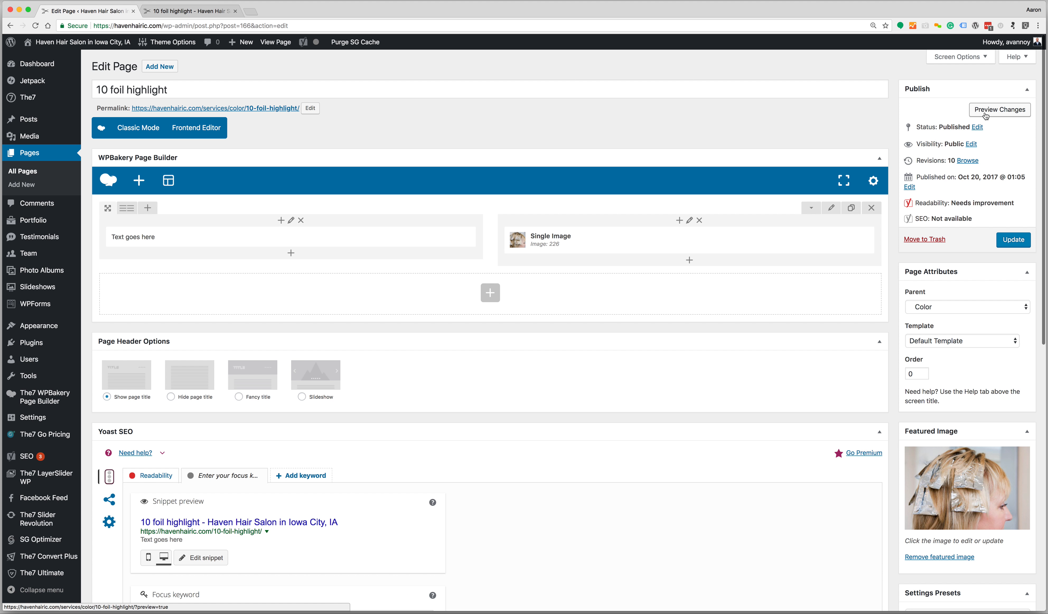
{"action": "left_click", "coordinate": [1000, 110]}
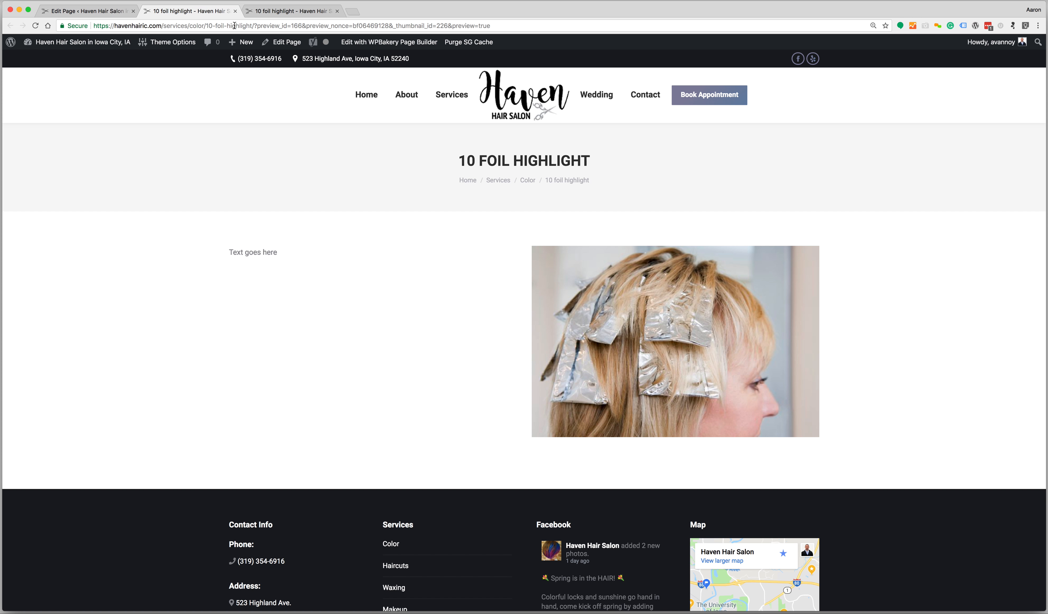
{"action": "left_click", "coordinate": [235, 11]}
{"action": "scroll", "coordinate": [764, 389], "scroll_direction": "down", "scroll_amount": 10}
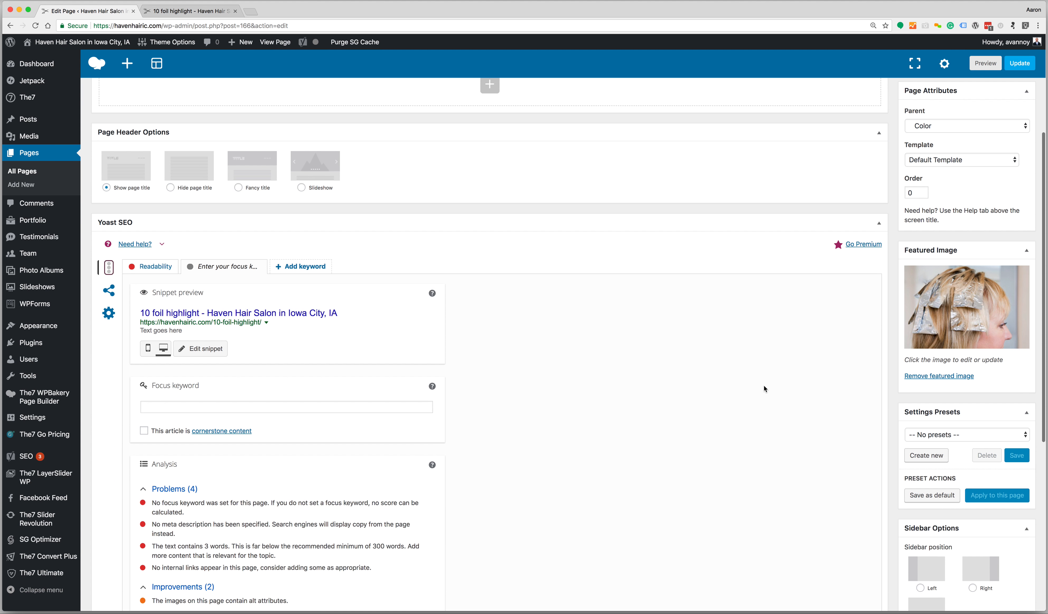
{"action": "left_click", "coordinate": [982, 405]}
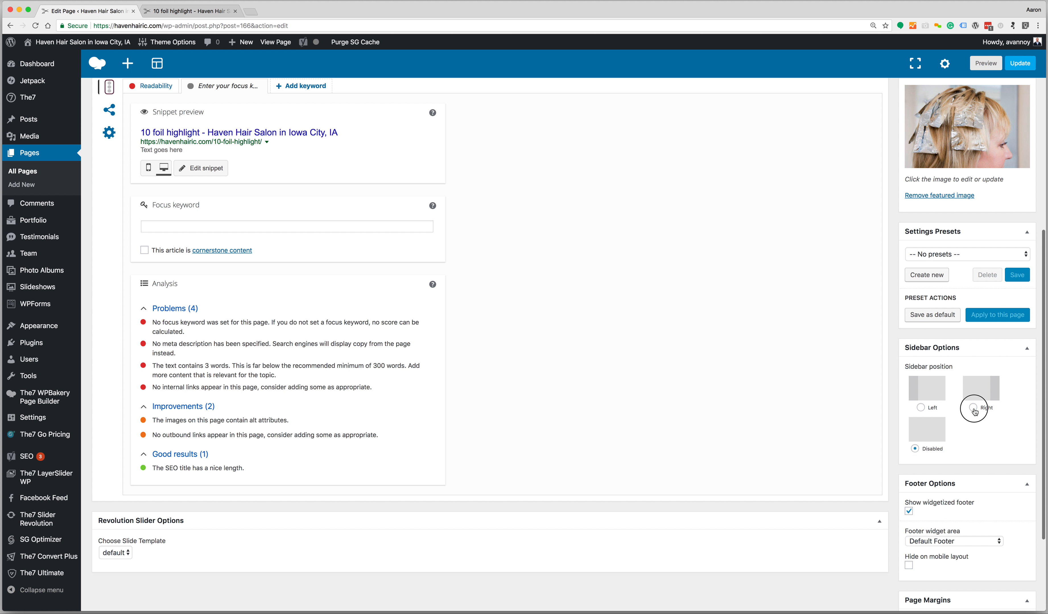
{"action": "scroll", "coordinate": [974, 399], "scroll_direction": "up", "scroll_amount": 2}
{"action": "scroll", "coordinate": [800, 436], "scroll_direction": "up", "scroll_amount": 8}
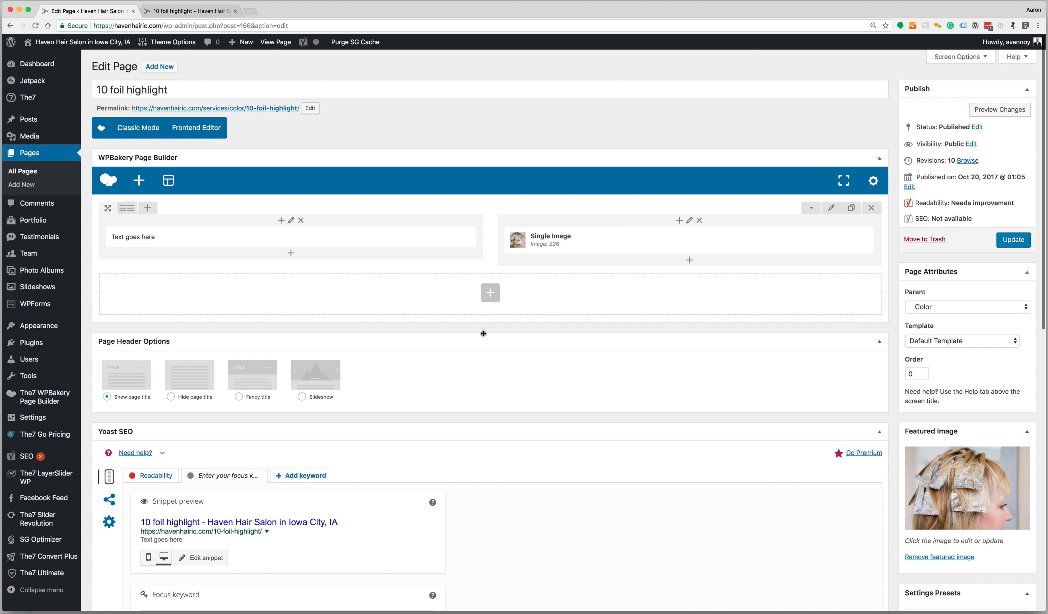
Replace the SEO title's variables with text and add 'hair' and 's' to '10 foil highlights'
{"action": "scroll", "coordinate": [404, 282], "scroll_direction": "down", "scroll_amount": 3}
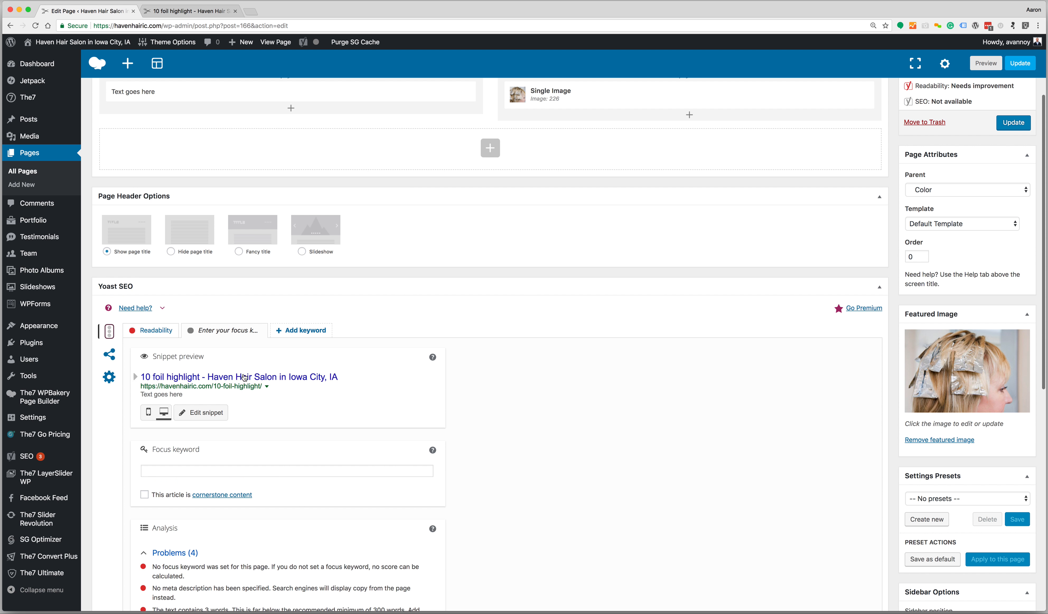
{"action": "left_click_drag", "start_coordinate": [298, 394], "coordinate": [151, 380]}
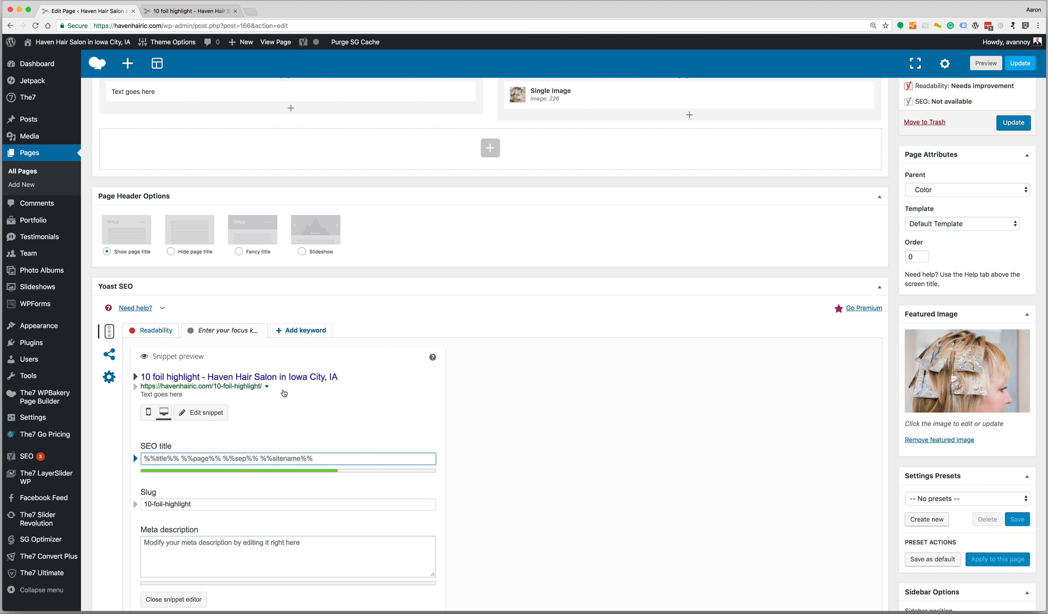
{"action": "left_click_drag", "start_coordinate": [283, 390], "coordinate": [315, 549]}
{"action": "key", "text": "BackSpace"}
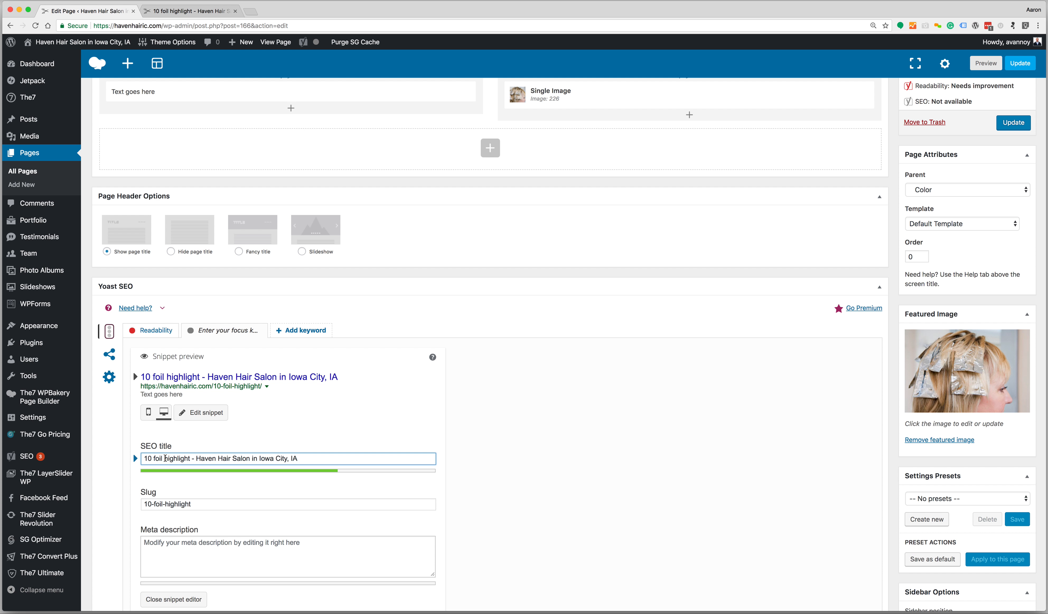
{"action": "type", "text": "hi"}
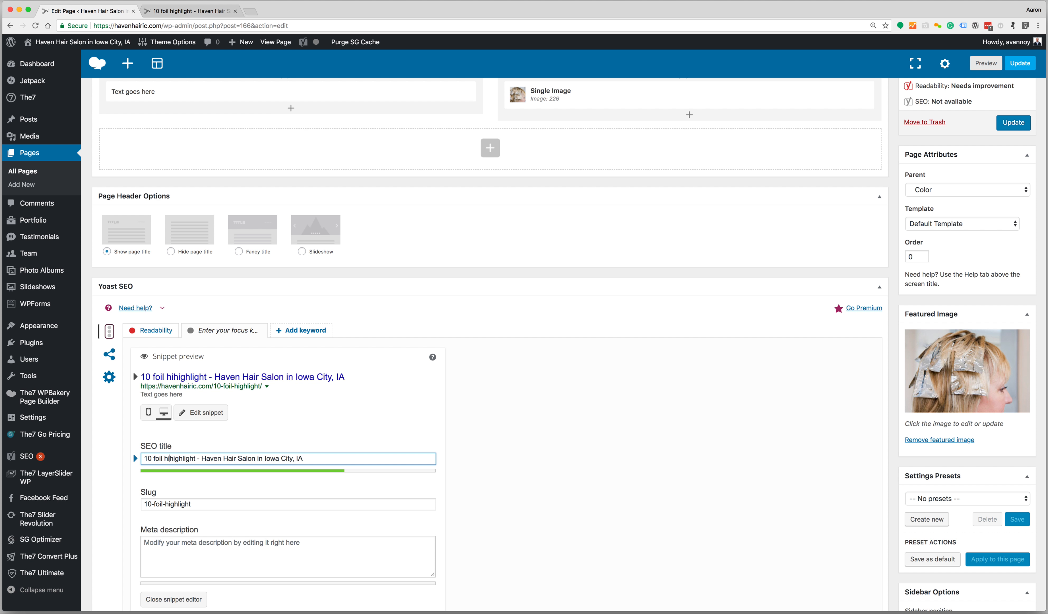
{"action": "key", "text": "BackSpace"}
{"action": "key", "text": "BackSpace"}
{"action": "type", "text": "hair "}
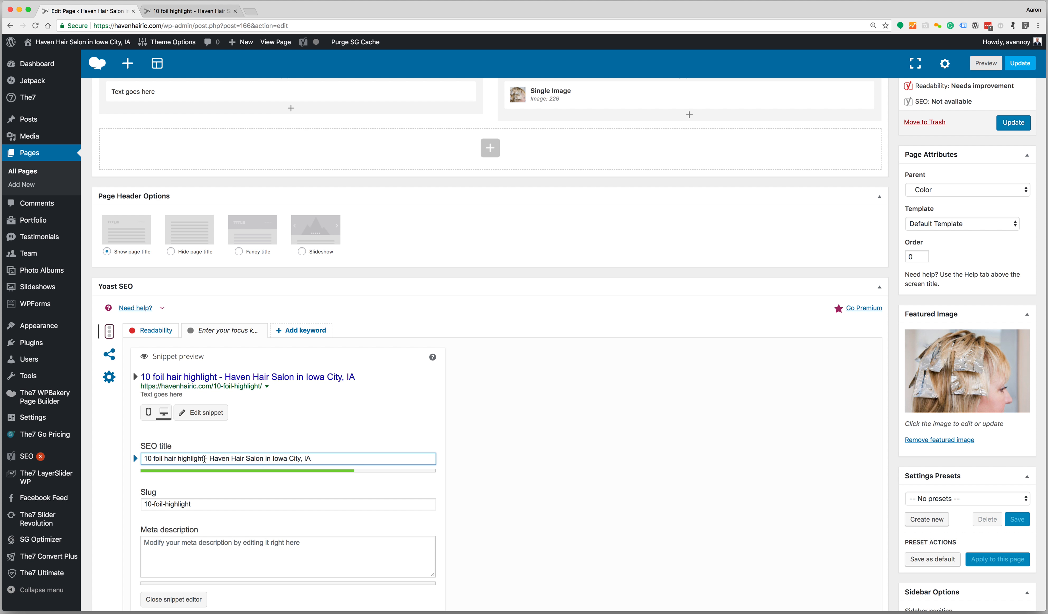
{"action": "type", "text": "s"}
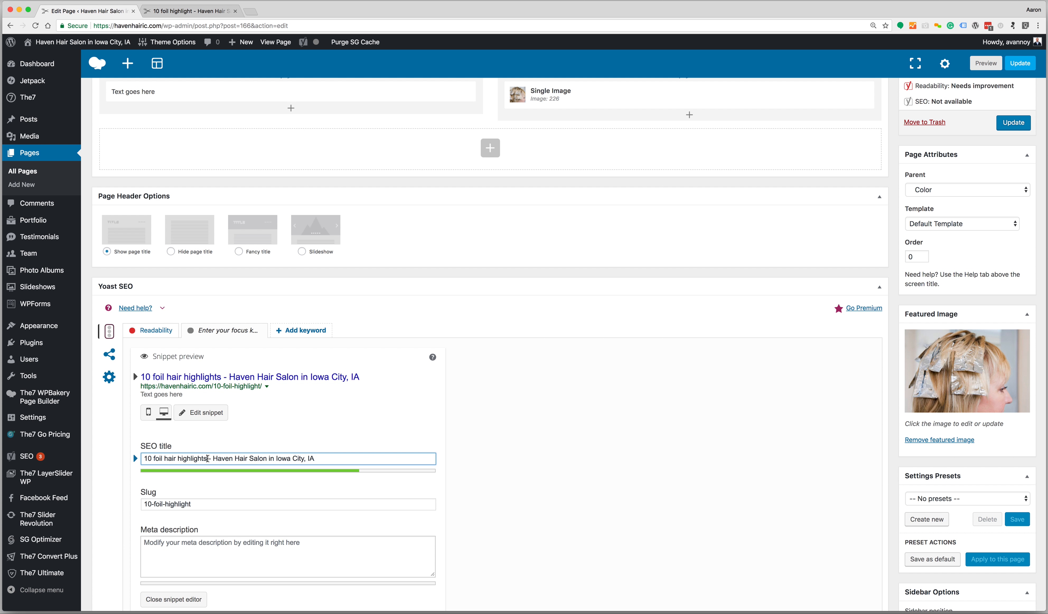
Change the dash after the service name to 'at' to finish the SEO title
{"action": "mouse_move", "coordinate": [208, 459]}
{"action": "left_mouse_down"}
{"action": "mouse_move", "coordinate": [226, 464]}
{"action": "mouse_move", "coordinate": [212, 461]}
{"action": "left_mouse_up"}
{"action": "type", "text": "at"}
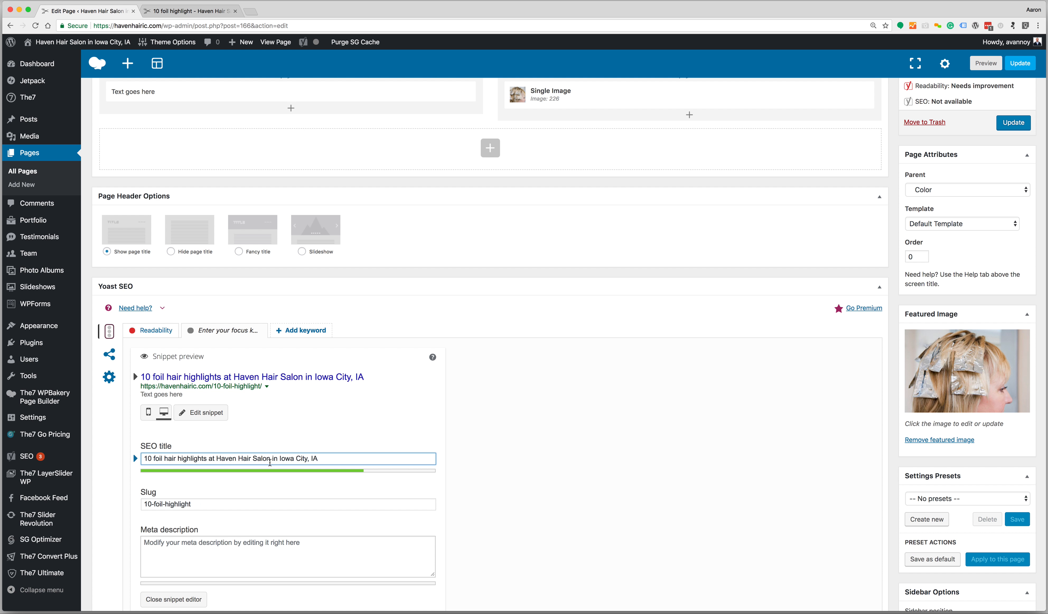
{"action": "left_click_drag", "start_coordinate": [278, 459], "coordinate": [333, 468]}
{"action": "left_click", "coordinate": [328, 459]}
{"action": "left_click_drag", "start_coordinate": [207, 459], "coordinate": [139, 460]}
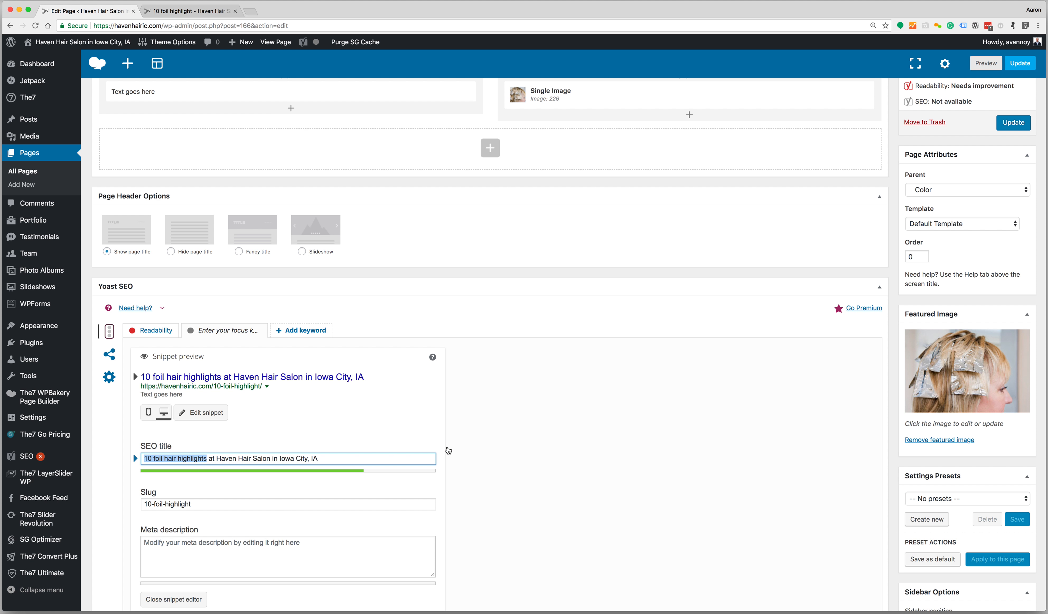
{"action": "left_click", "coordinate": [483, 446]}
Update the page, check it on the live site, and return to the editor
{"action": "scroll", "coordinate": [783, 409], "scroll_direction": "down", "scroll_amount": 1}
{"action": "scroll", "coordinate": [782, 410], "scroll_direction": "up", "scroll_amount": 4}
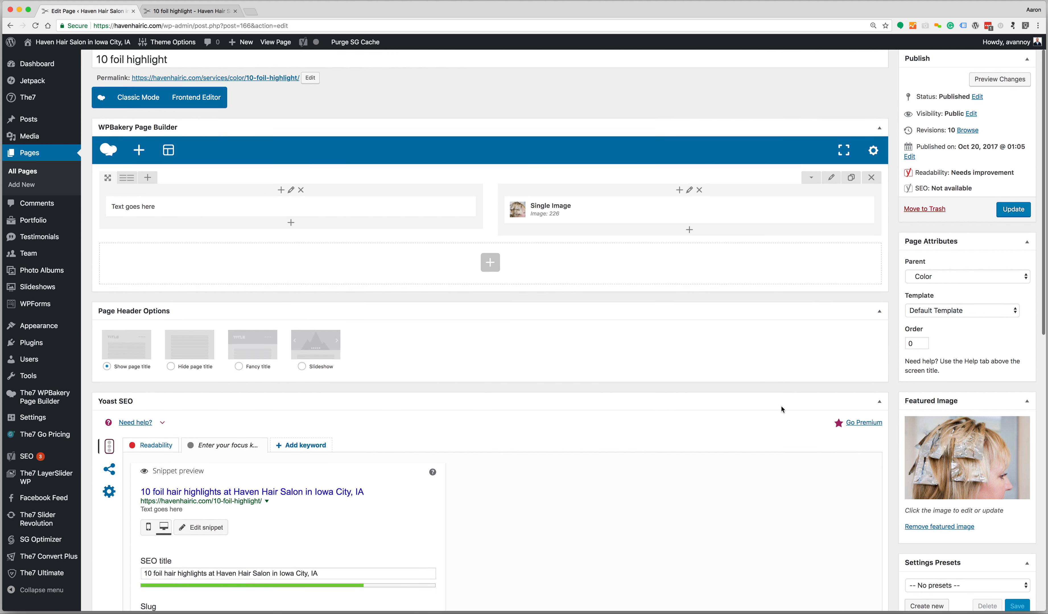
{"action": "left_click", "coordinate": [1014, 214]}
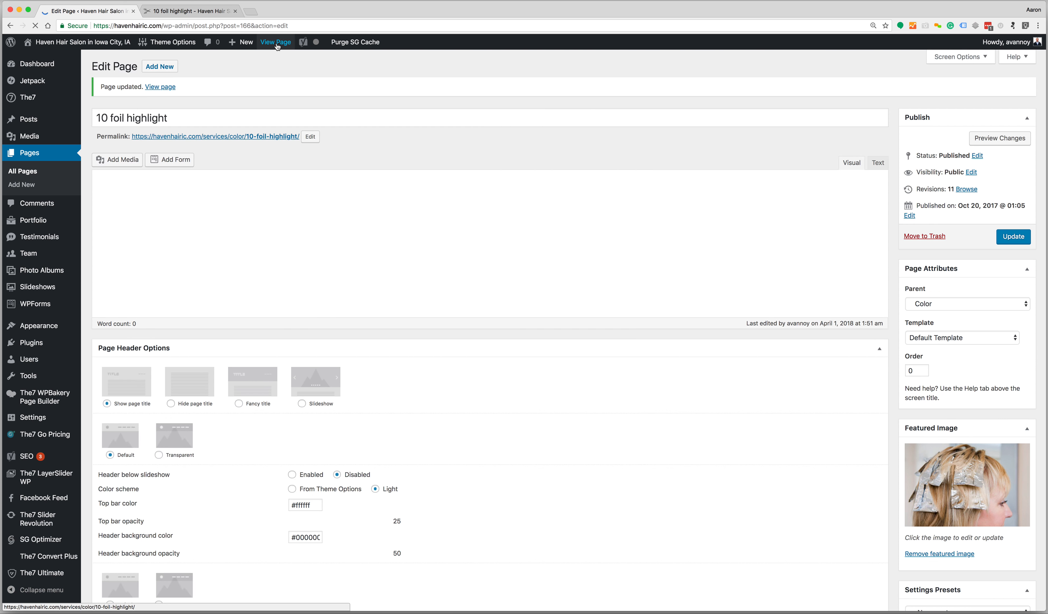
{"action": "left_click", "coordinate": [276, 42]}
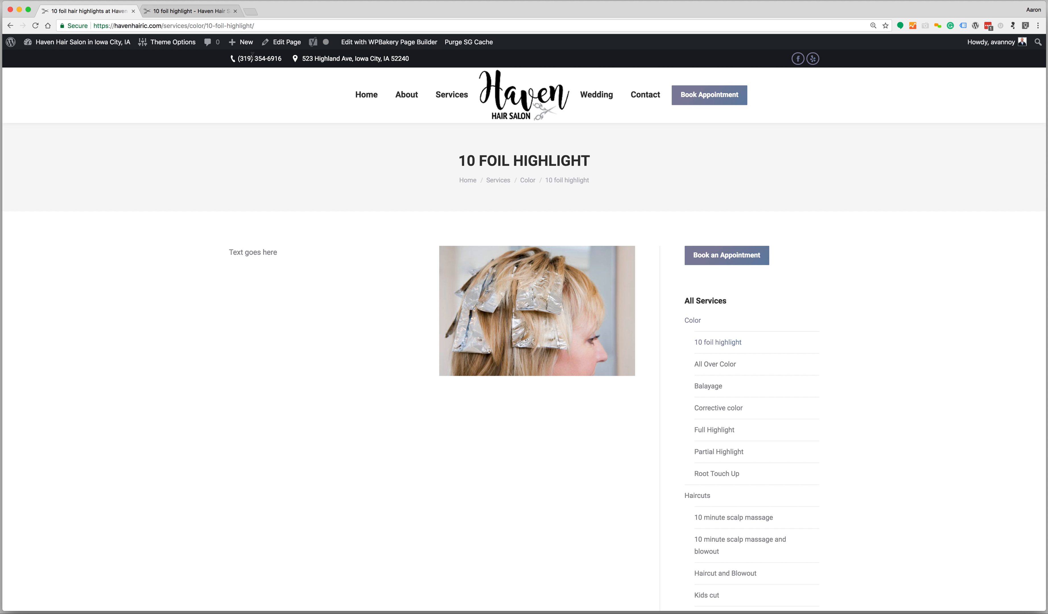
{"action": "left_click", "coordinate": [281, 42]}
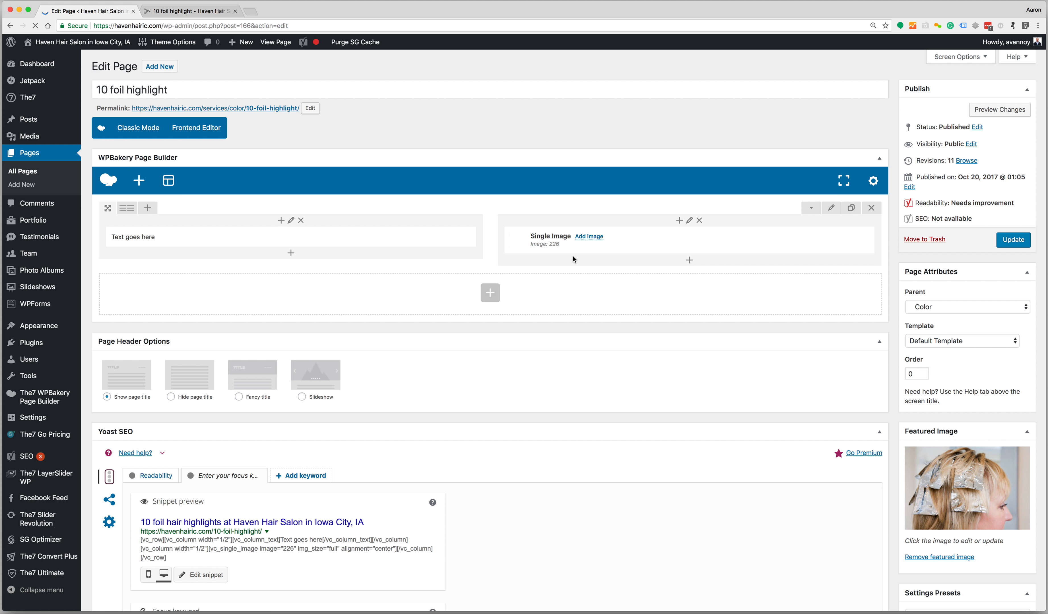
Move the image to the left column and the text to the right, update, and reload the live page
{"action": "left_click_drag", "start_coordinate": [652, 239], "coordinate": [309, 238]}
{"action": "left_click_drag", "start_coordinate": [253, 266], "coordinate": [671, 239]}
{"action": "left_click", "coordinate": [1012, 239]}
{"action": "left_click", "coordinate": [167, 11]}
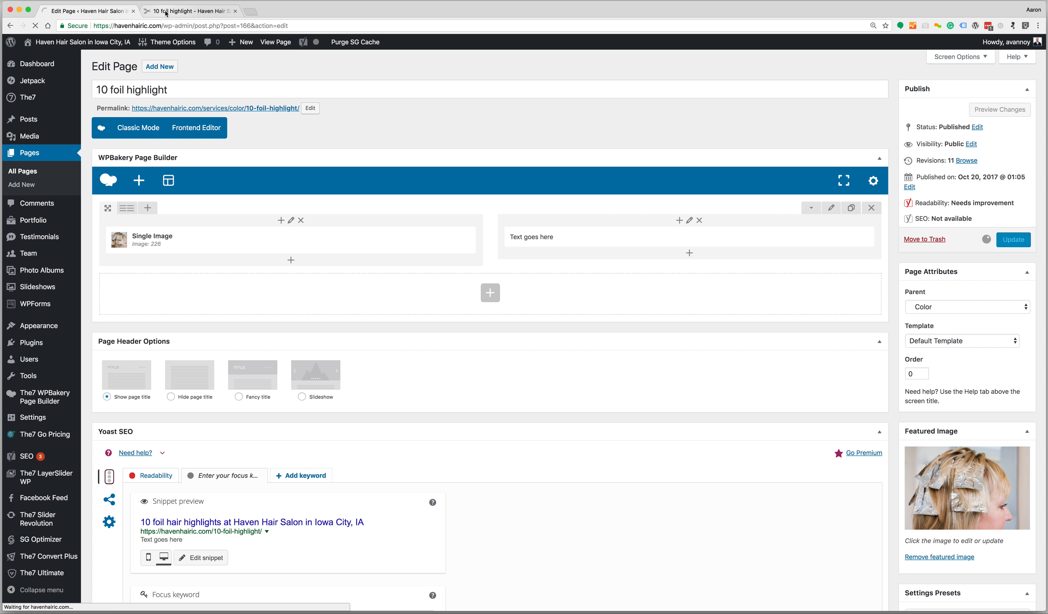
{"action": "key", "text": "super+r"}
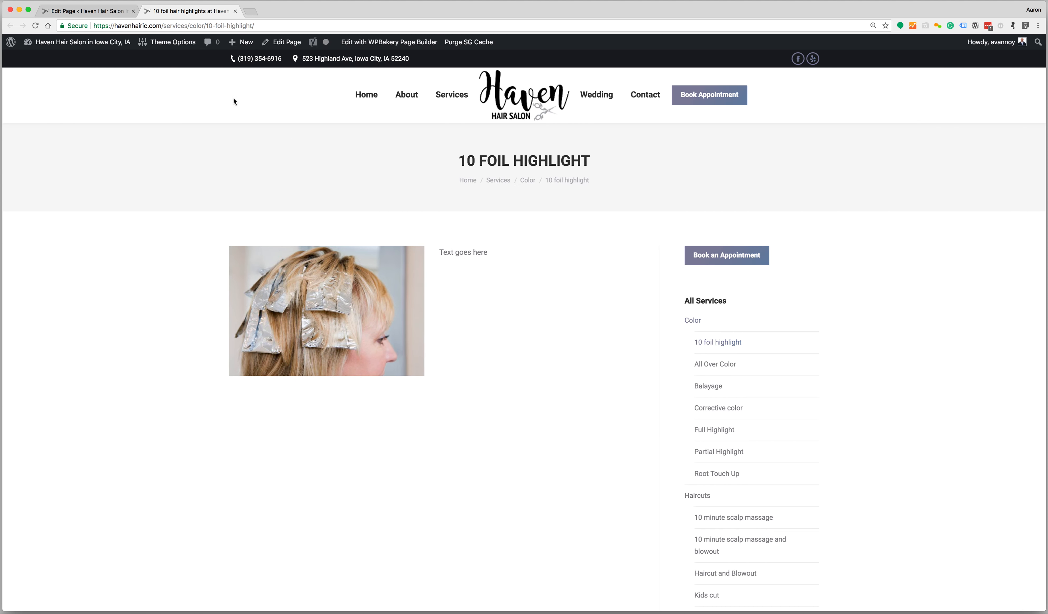
{"action": "left_click", "coordinate": [114, 10]}
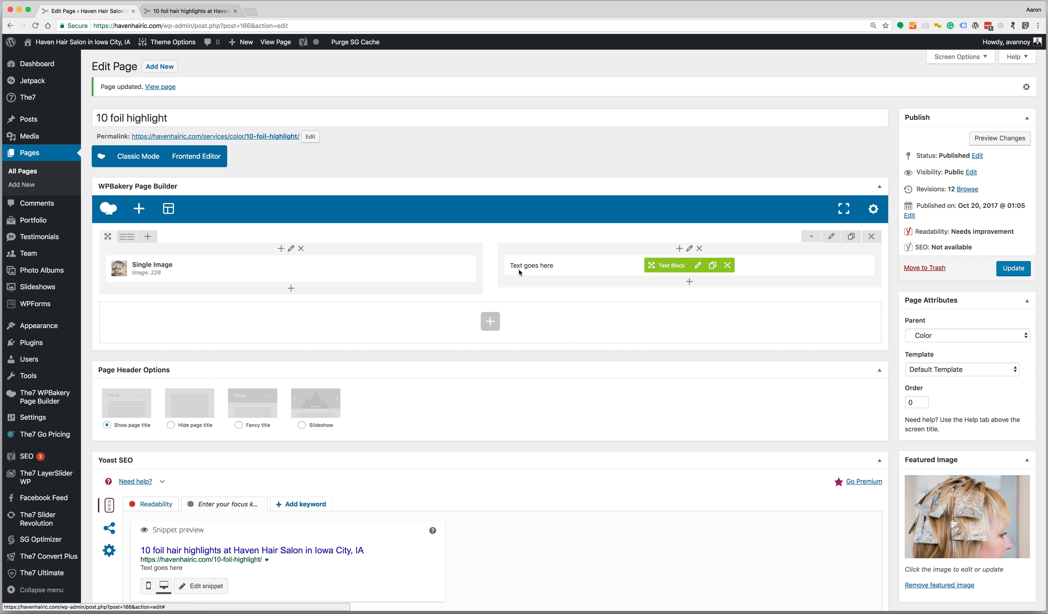
In the Text Block settings, insert the 10-foil-highlight.jpg photo at Full Size from the media library
{"action": "left_click", "coordinate": [698, 266]}
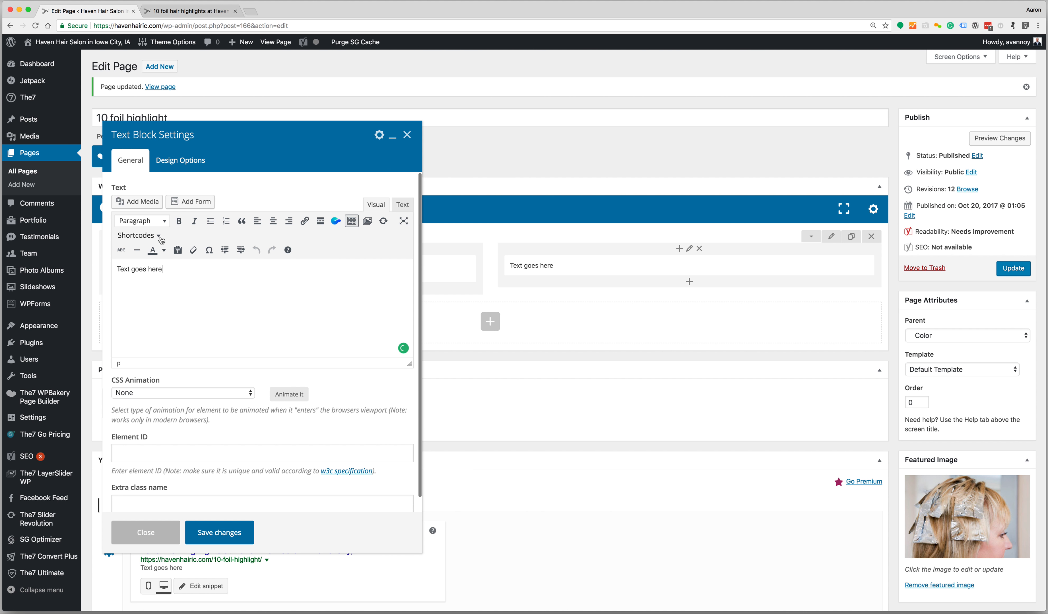
{"action": "left_click", "coordinate": [141, 201]}
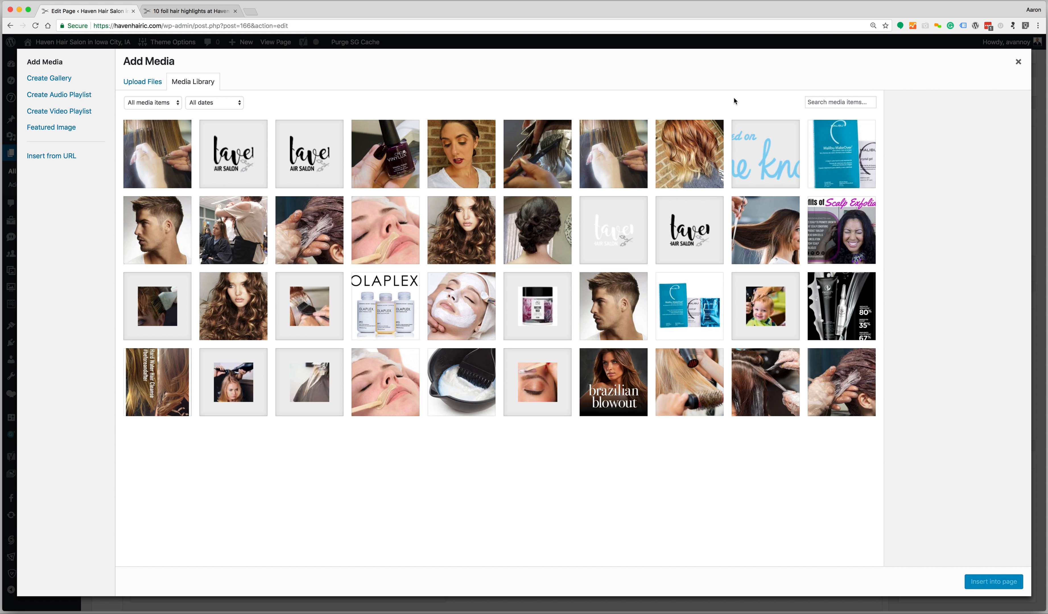
{"action": "left_click", "coordinate": [829, 102]}
{"action": "type", "text": "ten"}
{"action": "key", "text": "BackSpace"}
{"action": "key", "text": "BackSpace"}
{"action": "key", "text": "BackSpace"}
{"action": "key", "text": "BackSpace"}
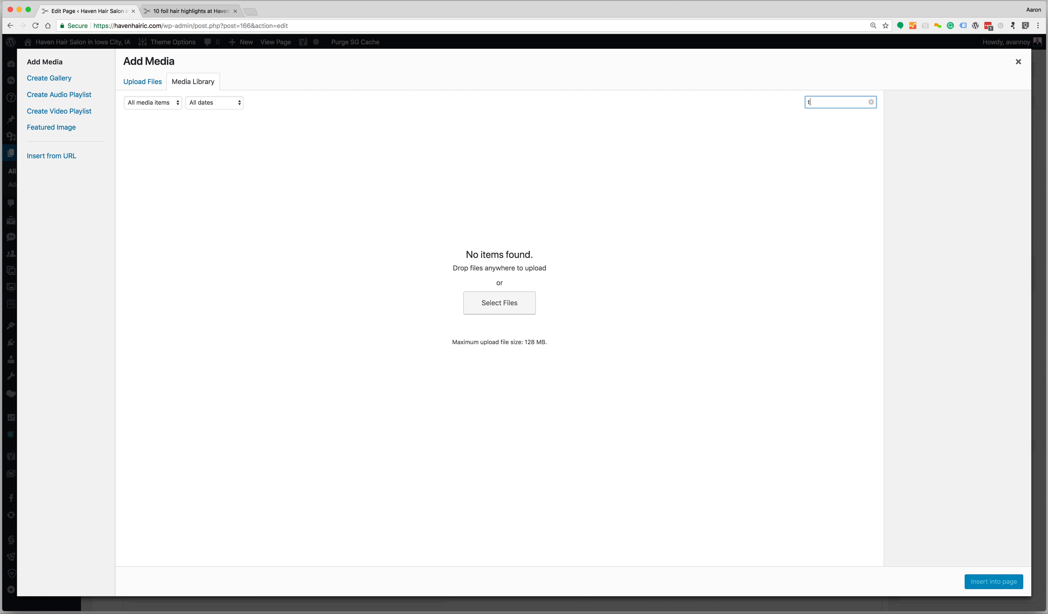
{"action": "type", "text": "1"}
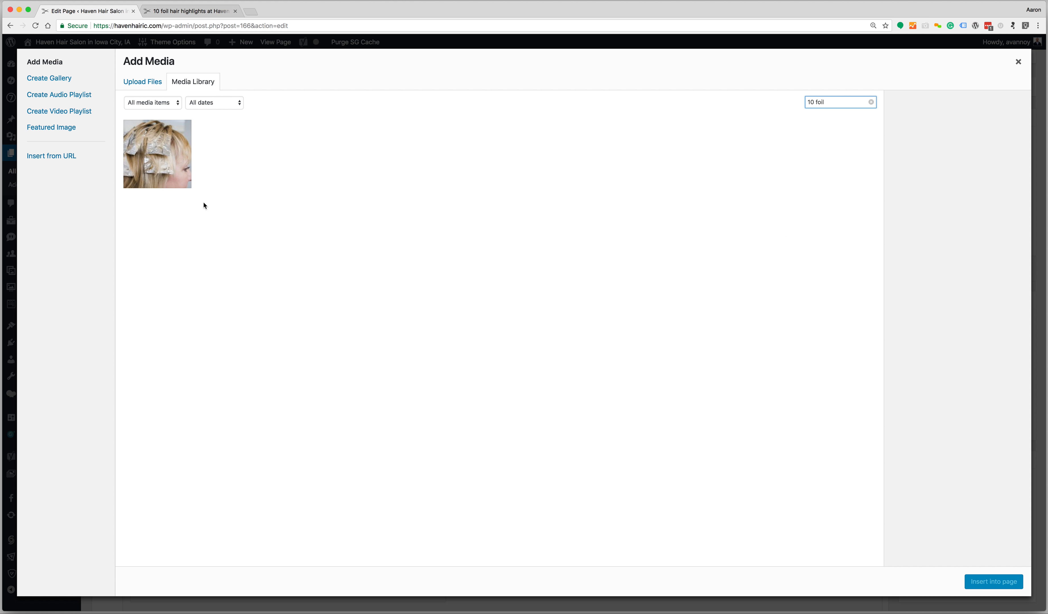
{"action": "left_click", "coordinate": [179, 181]}
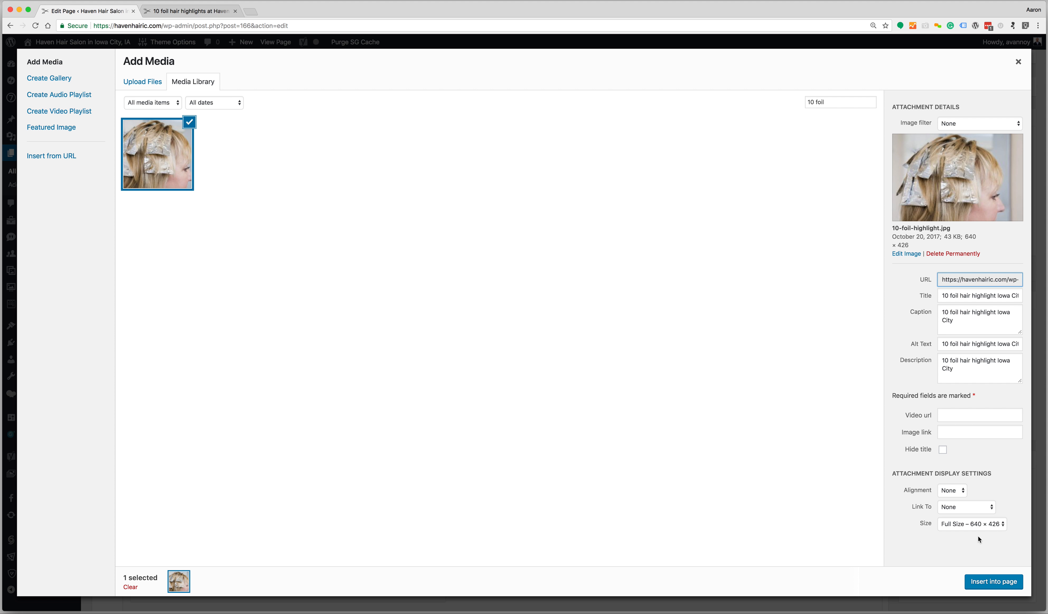
{"action": "left_click", "coordinate": [976, 527]}
{"action": "left_click", "coordinate": [976, 527]}
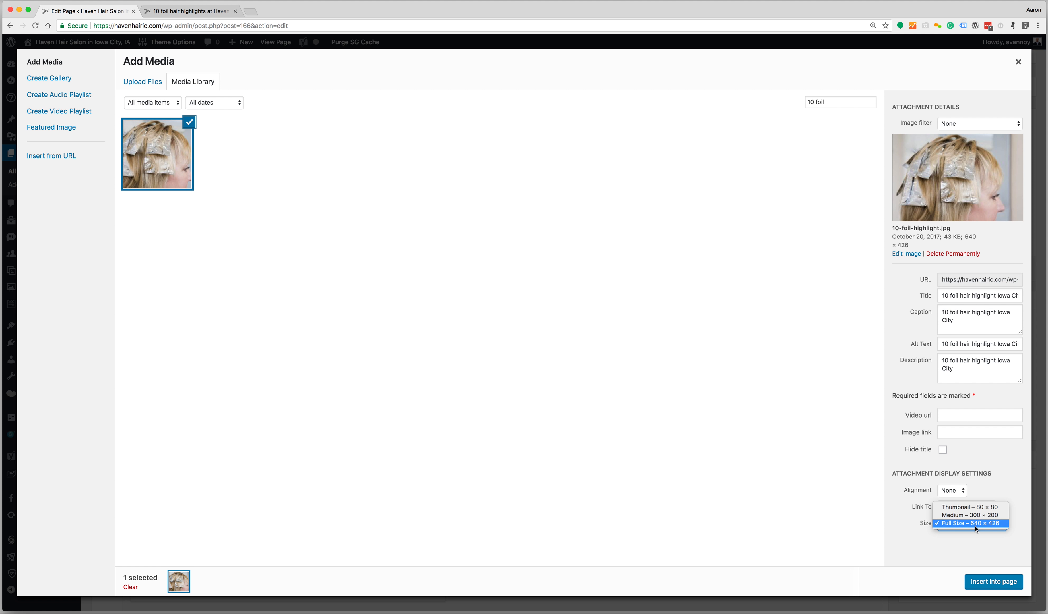
{"action": "left_click", "coordinate": [999, 585]}
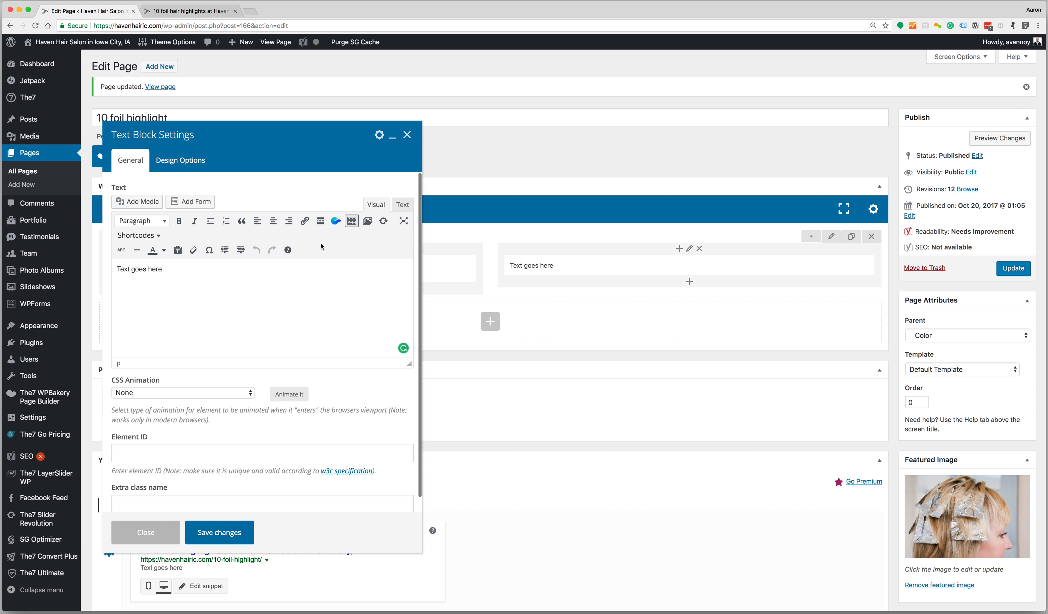
Shrink the foil highlight photo to a small thumbnail and align it right of 'Text goes here'
{"action": "left_click", "coordinate": [313, 298]}
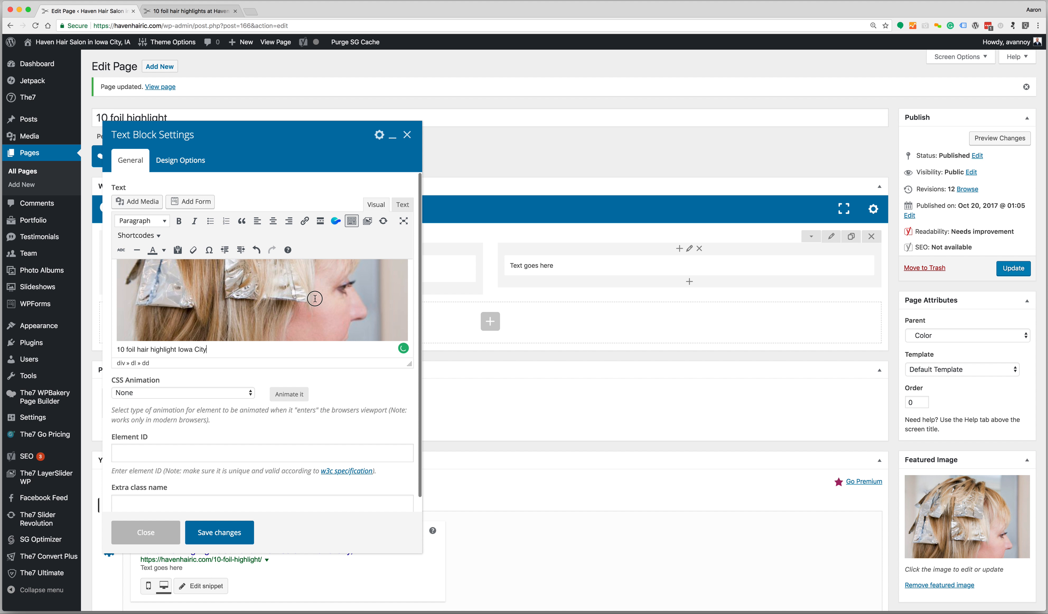
{"action": "scroll", "coordinate": [315, 299], "scroll_direction": "up", "scroll_amount": 1}
{"action": "scroll", "coordinate": [315, 299], "scroll_direction": "up", "scroll_amount": 3}
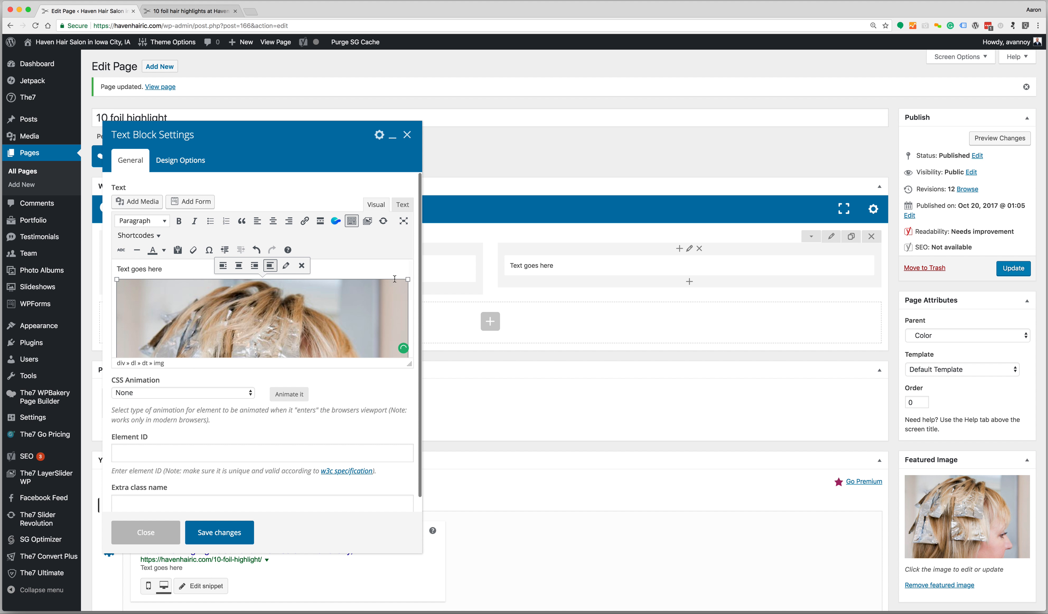
{"action": "left_click_drag", "start_coordinate": [408, 279], "coordinate": [229, 353]}
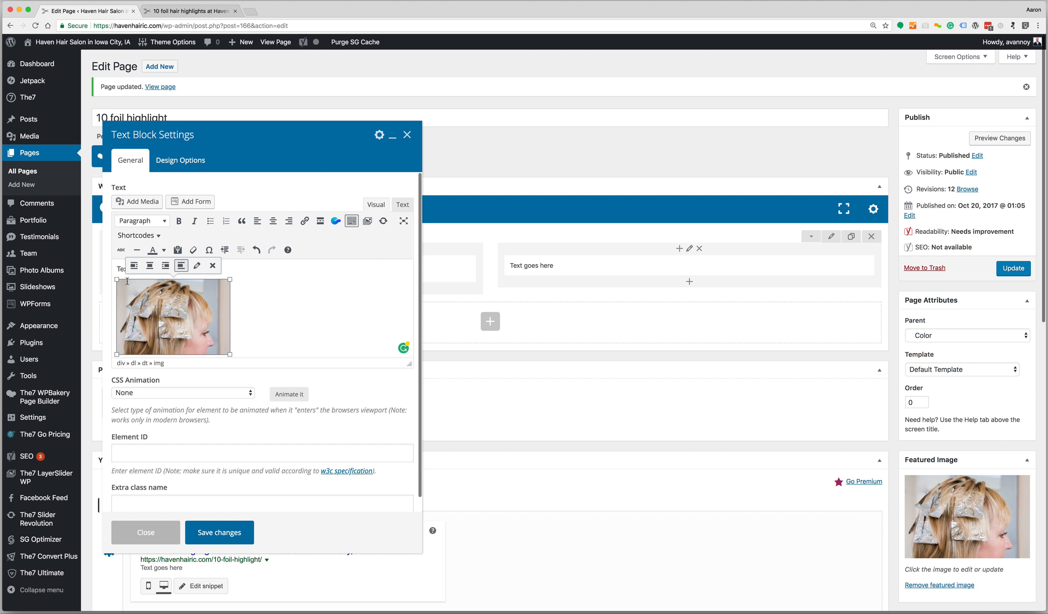
{"action": "left_click", "coordinate": [165, 266]}
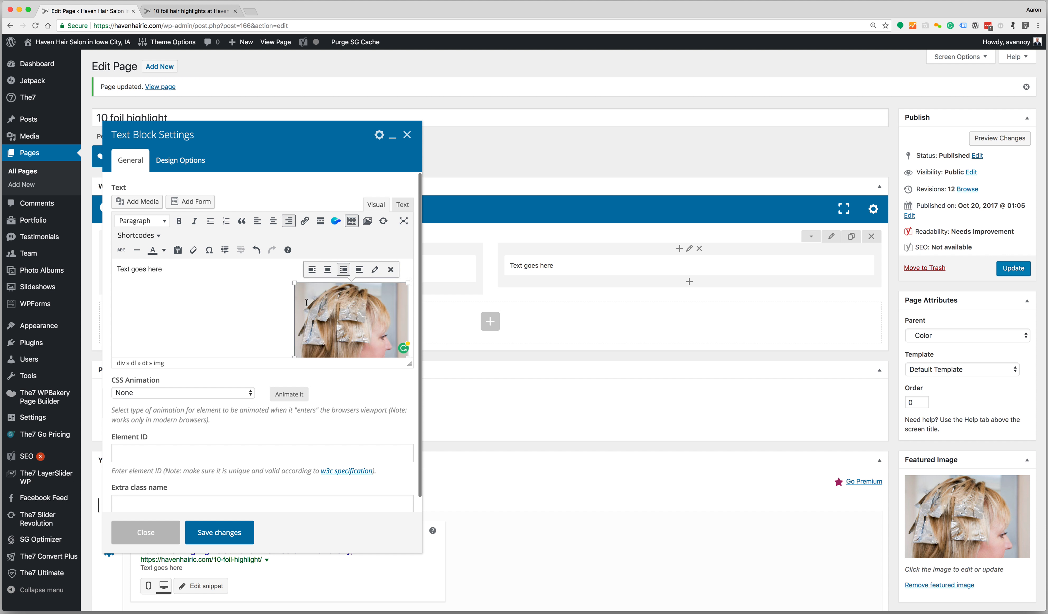
In the Text view, move the caption shortcode after 'Text goes here', then return to Visual
{"action": "left_click", "coordinate": [403, 205]}
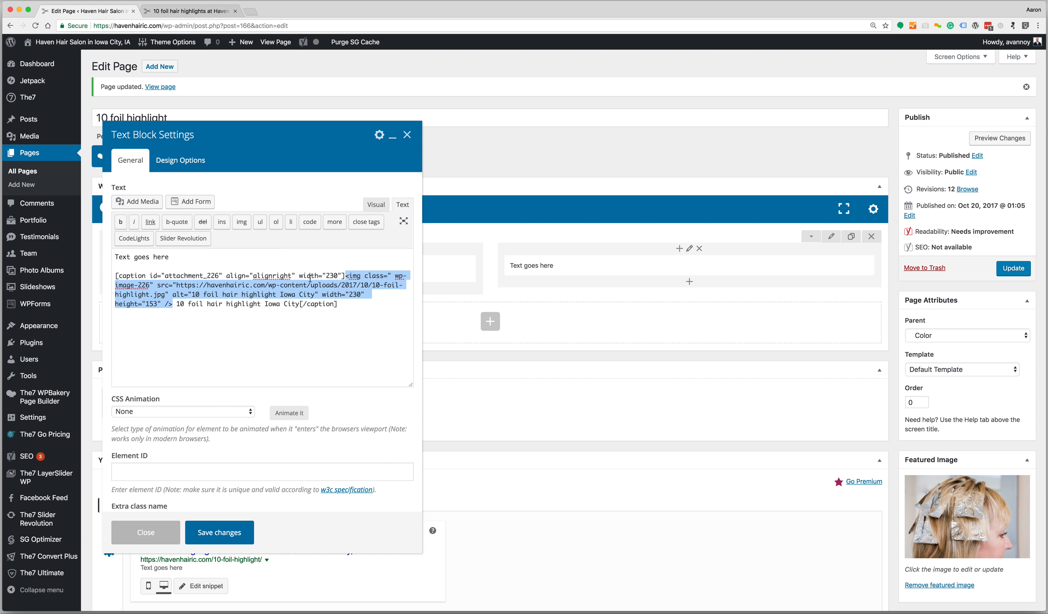
{"action": "left_click_drag", "start_coordinate": [340, 313], "coordinate": [87, 279]}
{"action": "key", "text": "BackSpace"}
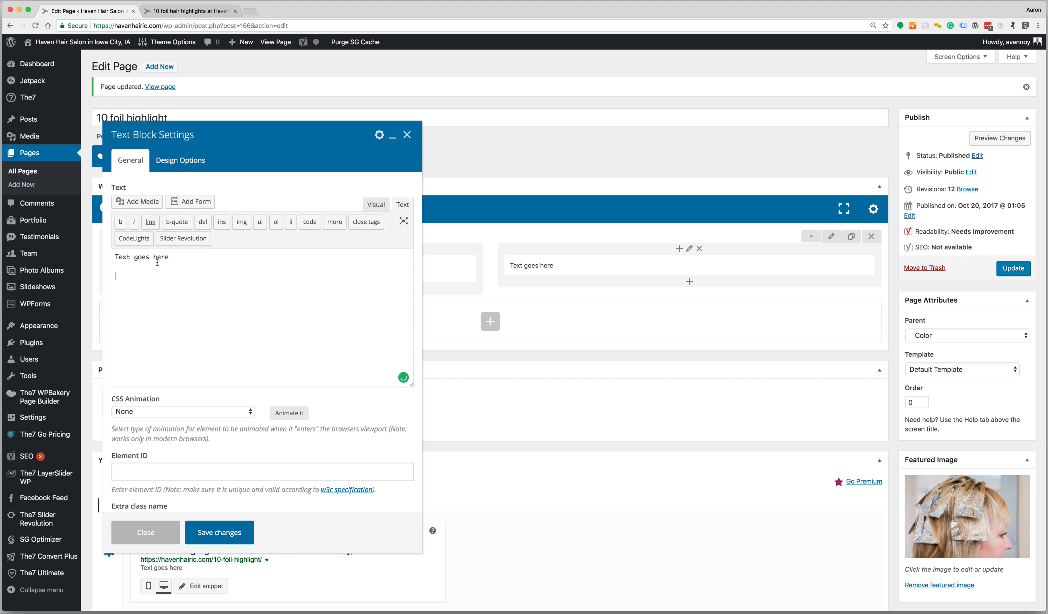
{"action": "type", "text": "[caption id=\"attachment_226\" align=\"alignright\" width=\"230\"] <img class=\" wp-image-226\" src=\"https://havenhairic.com/wp-content/uploads/2017/10/10-foil-highlight.jpg\" alt=\"10 foil hair highlight Iowa City\" width=\"230\" height=\"153\" /> 10 foil hair highlight Iowa City[/caption]"}
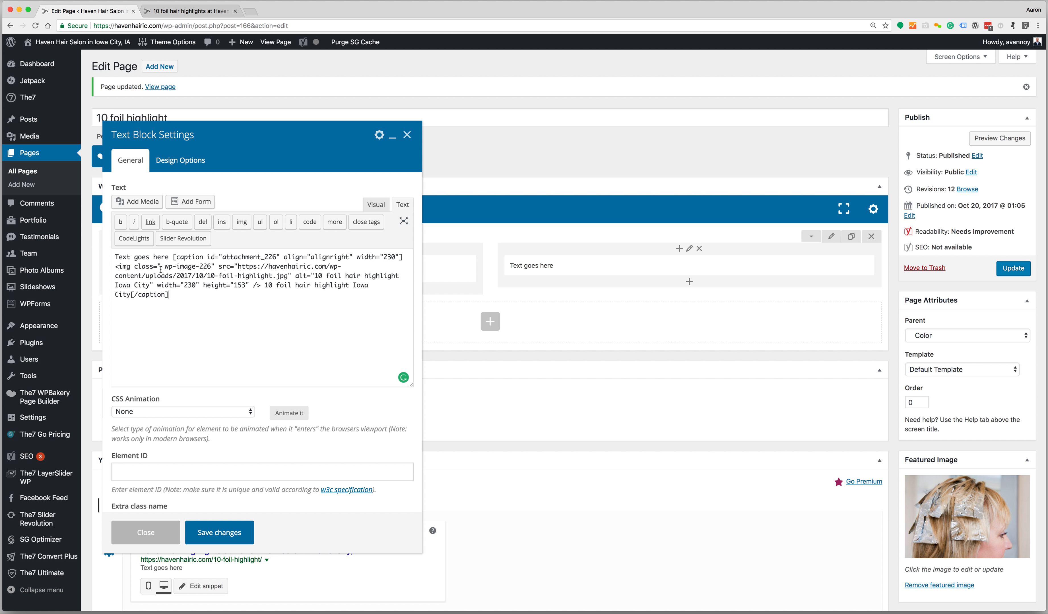
{"action": "left_click", "coordinate": [174, 258]}
{"action": "left_click_drag", "start_coordinate": [174, 257], "coordinate": [93, 258]}
{"action": "left_click", "coordinate": [230, 335]}
{"action": "left_click", "coordinate": [377, 206]}
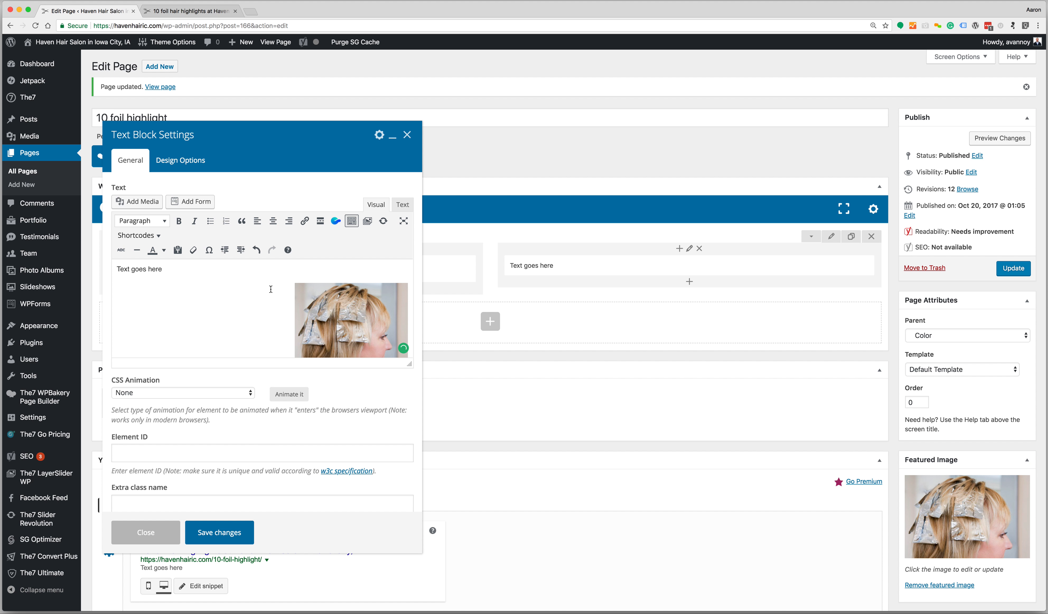
Select the photo and its caption '10 foil hair highlight Iowa City' in the visual editor
{"action": "key", "text": "super+Tab"}
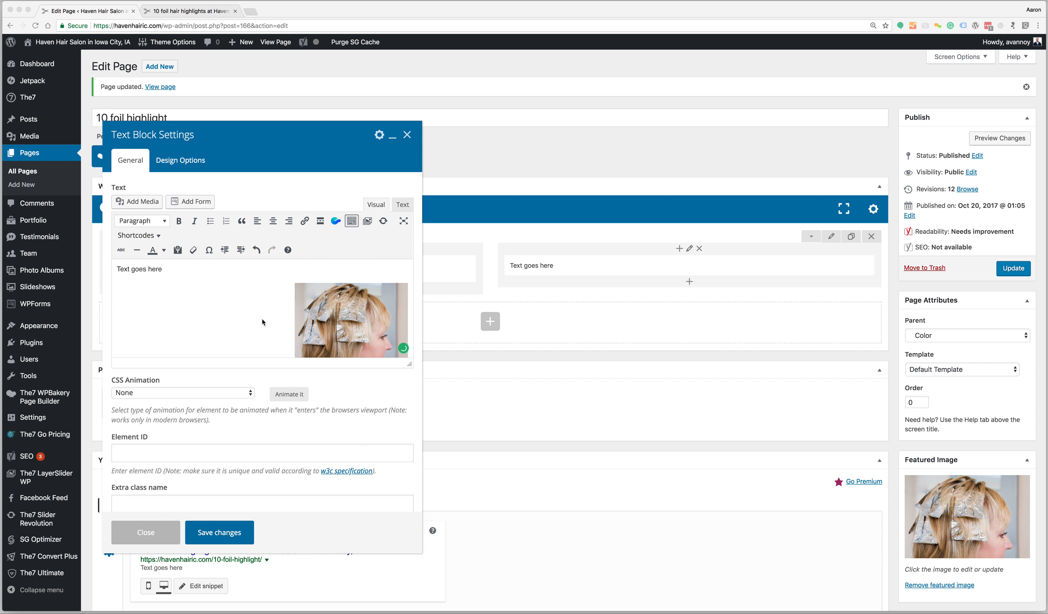
{"action": "scroll", "coordinate": [262, 323], "scroll_direction": "down", "scroll_amount": 2}
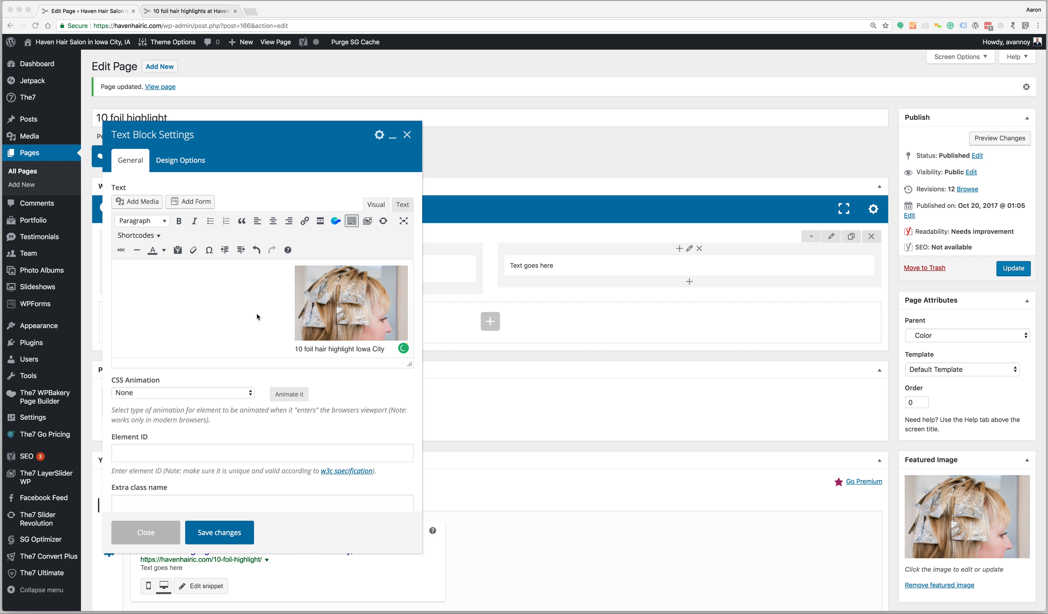
{"action": "scroll", "coordinate": [258, 317], "scroll_direction": "up", "scroll_amount": 2}
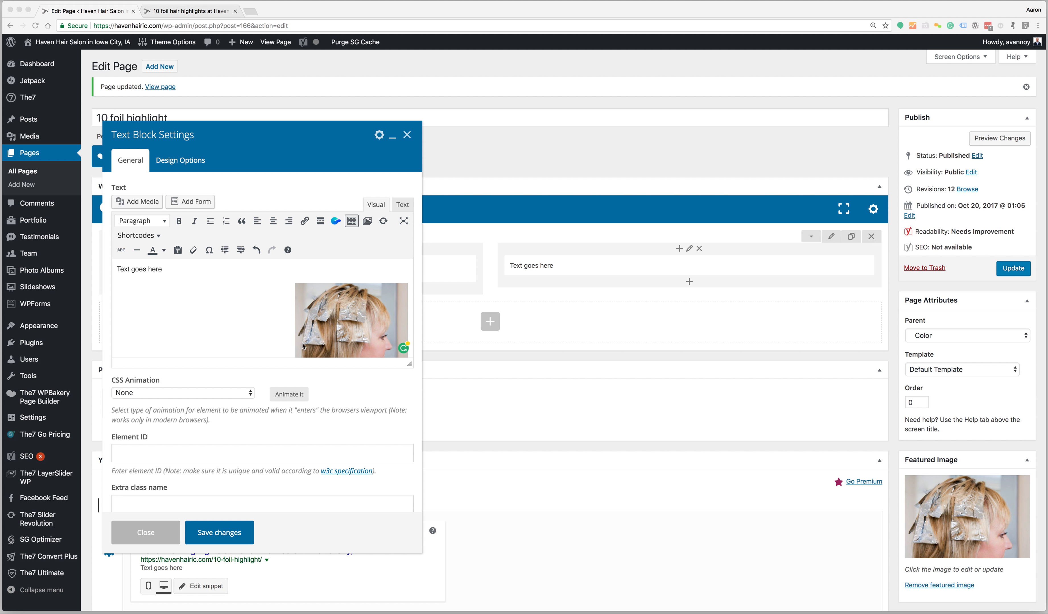
{"action": "scroll", "coordinate": [257, 326], "scroll_direction": "down", "scroll_amount": 2}
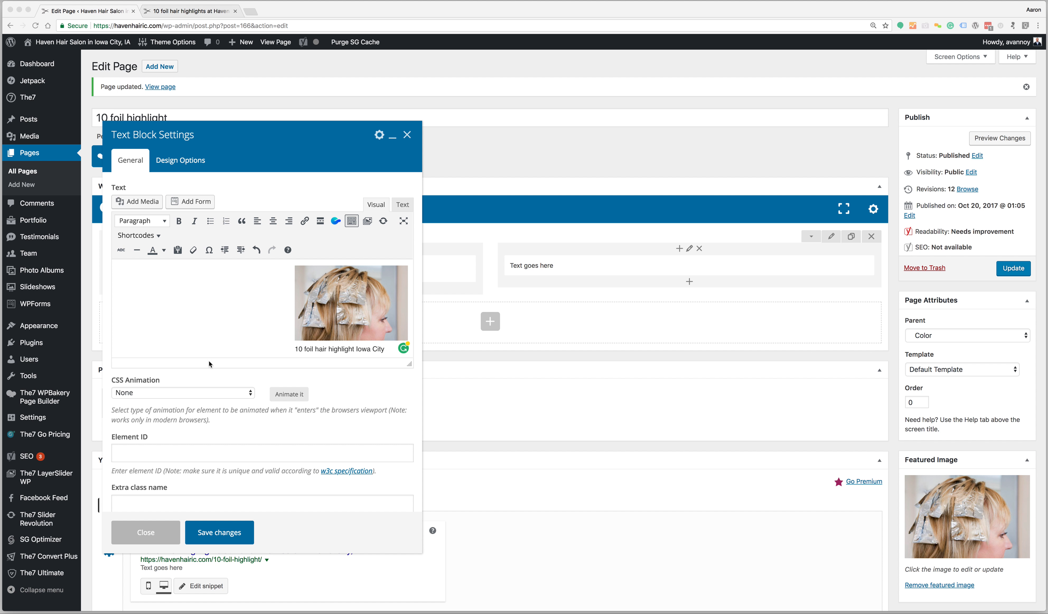
{"action": "scroll", "coordinate": [234, 357], "scroll_direction": "down", "scroll_amount": 1}
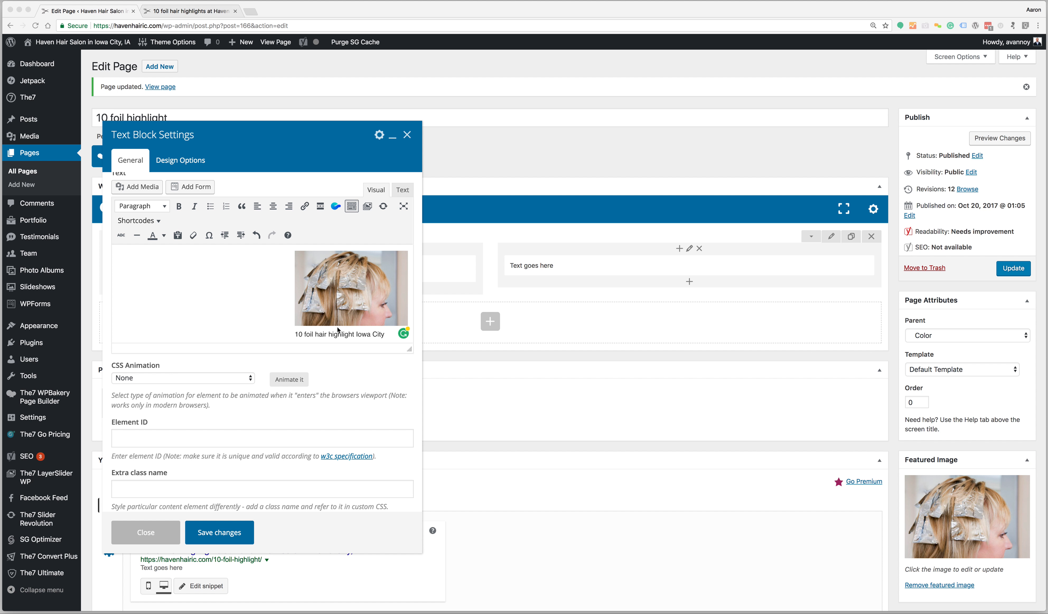
{"action": "left_click", "coordinate": [380, 335]}
{"action": "left_click_drag", "start_coordinate": [390, 334], "coordinate": [296, 336]}
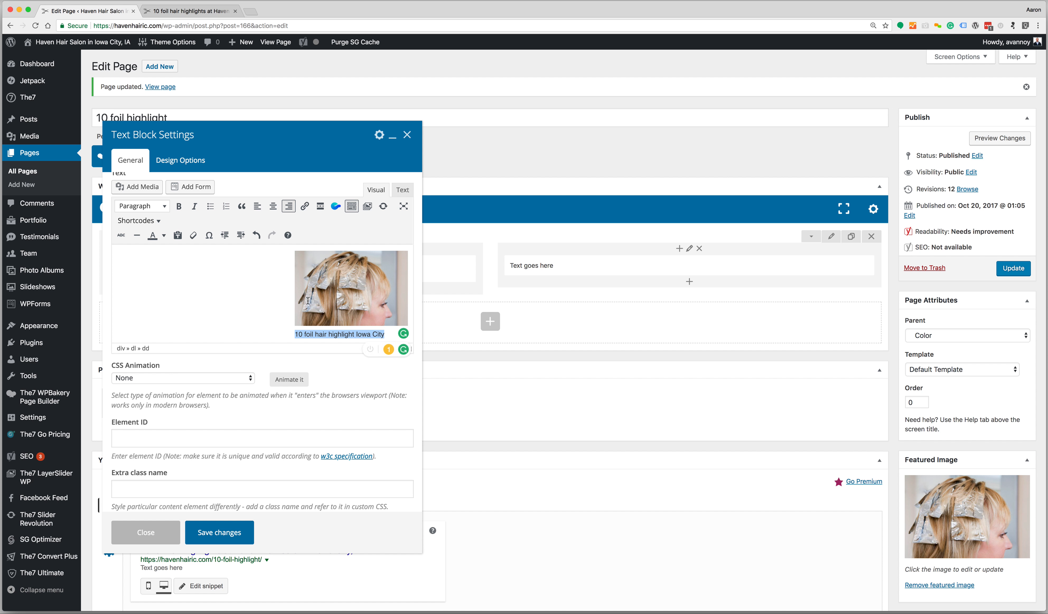
{"action": "scroll", "coordinate": [387, 295], "scroll_direction": "up", "scroll_amount": 2}
{"action": "left_click", "coordinate": [402, 198]}
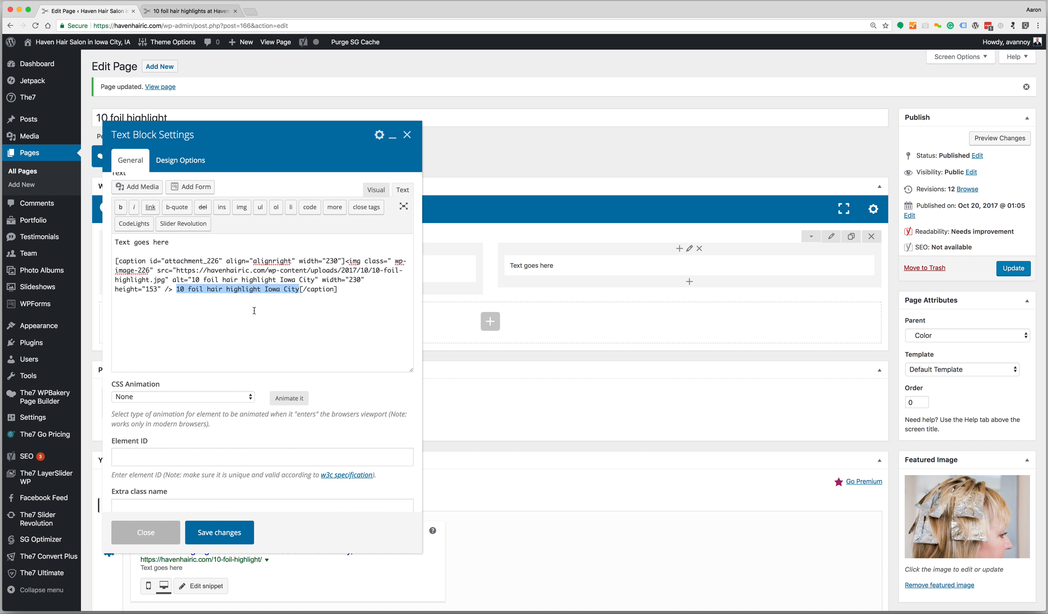
{"action": "left_click", "coordinate": [384, 198]}
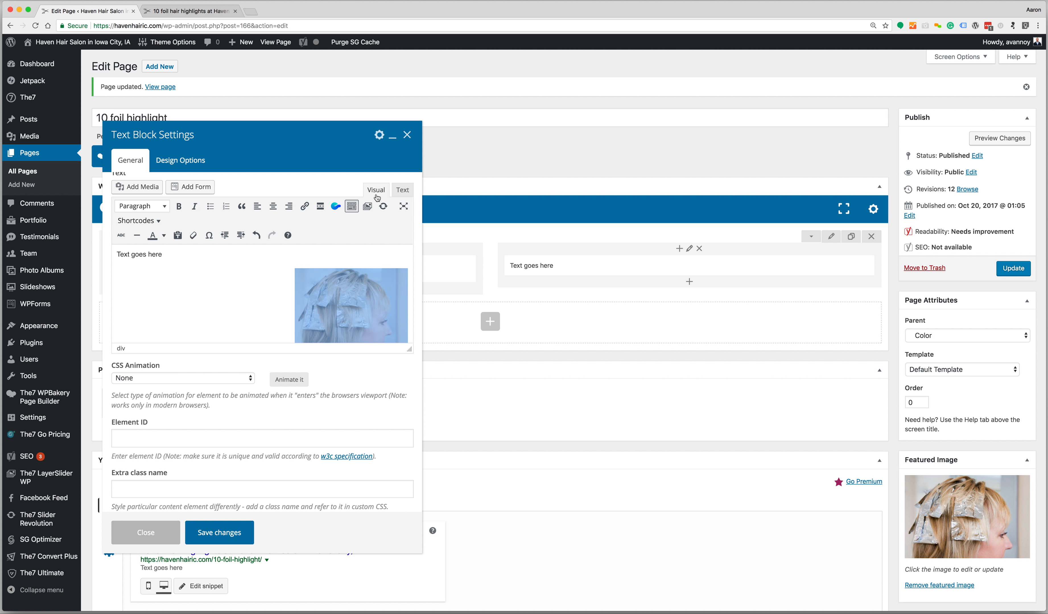
{"action": "left_click_drag", "start_coordinate": [385, 334], "coordinate": [294, 336]}
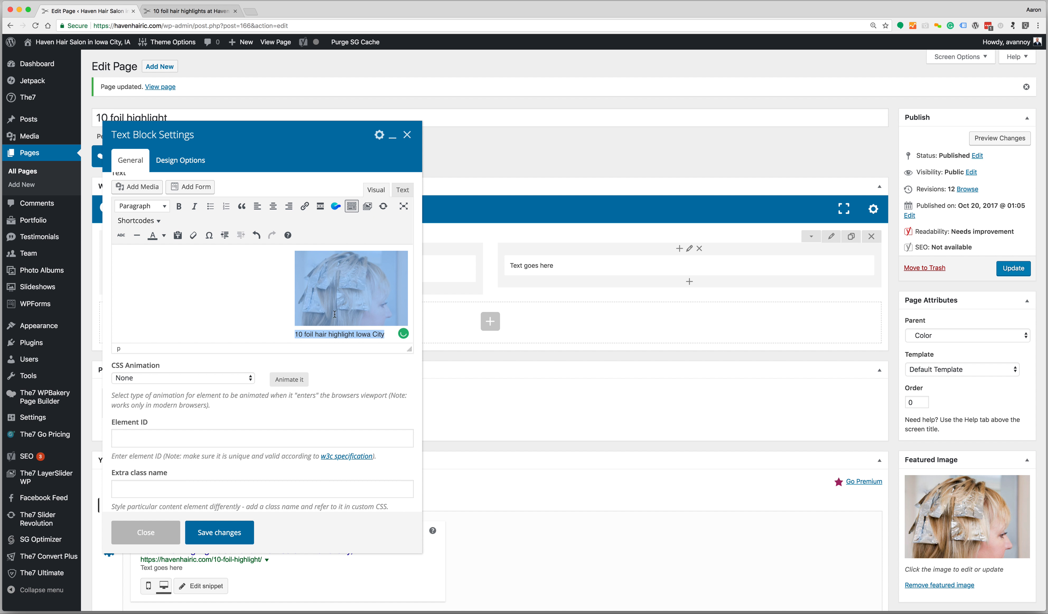
{"action": "left_click", "coordinate": [333, 325]}
{"action": "left_click", "coordinate": [380, 335]}
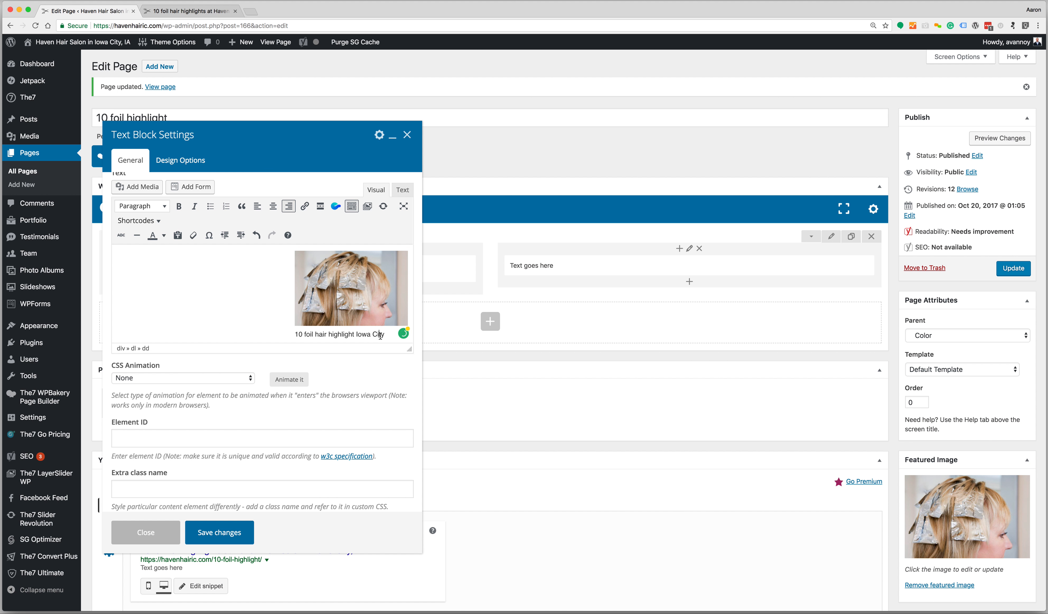
{"action": "scroll", "coordinate": [243, 304], "scroll_direction": "up", "scroll_amount": 1}
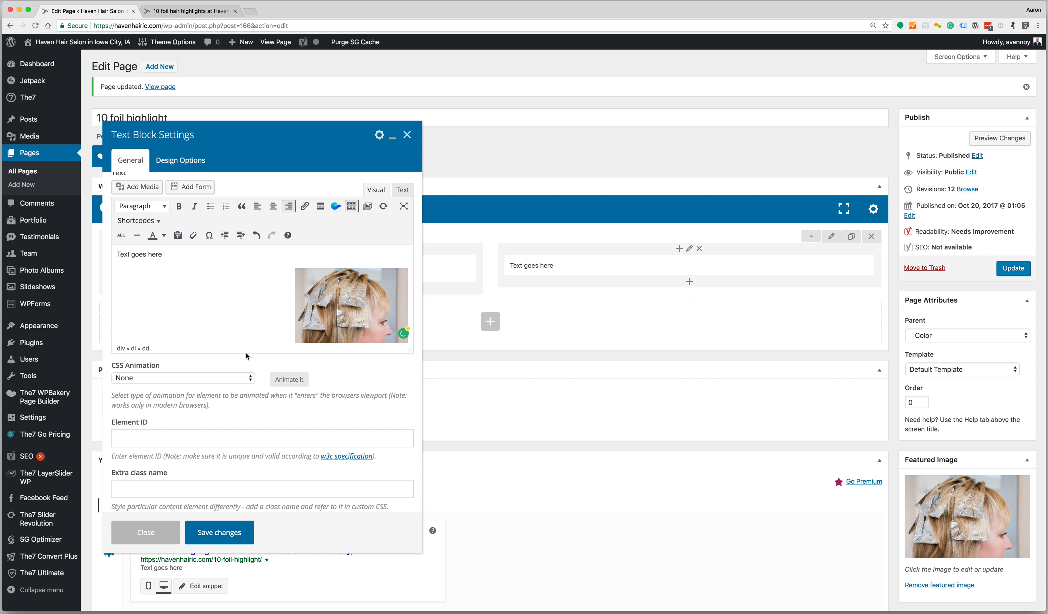
{"action": "left_click", "coordinate": [337, 286]}
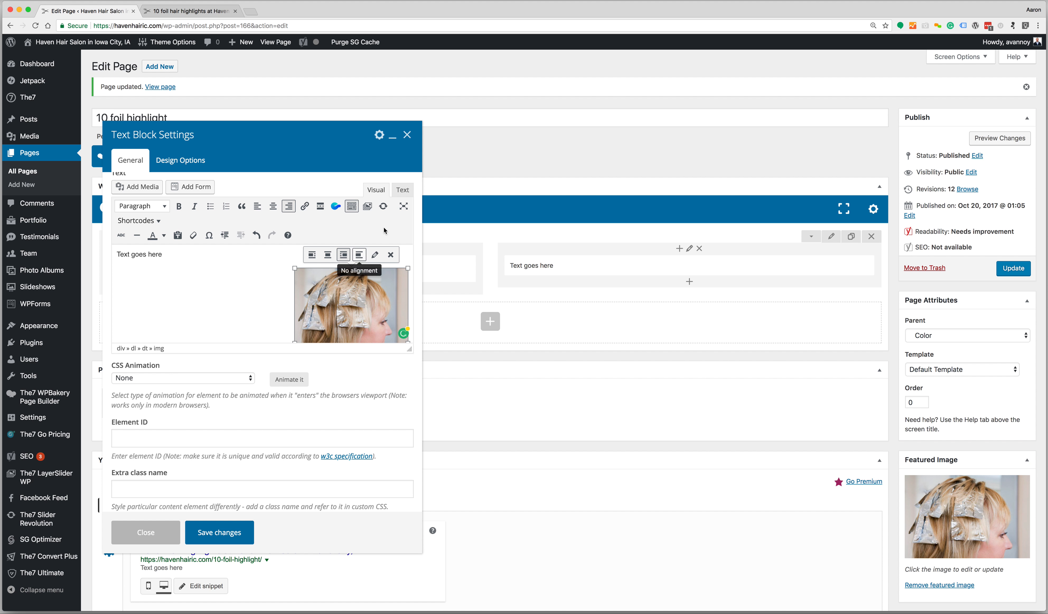
Delete the whole [caption] shortcode in the Text view, leaving only 'Text goes here'
{"action": "left_click", "coordinate": [402, 189]}
{"action": "left_click", "coordinate": [306, 287]}
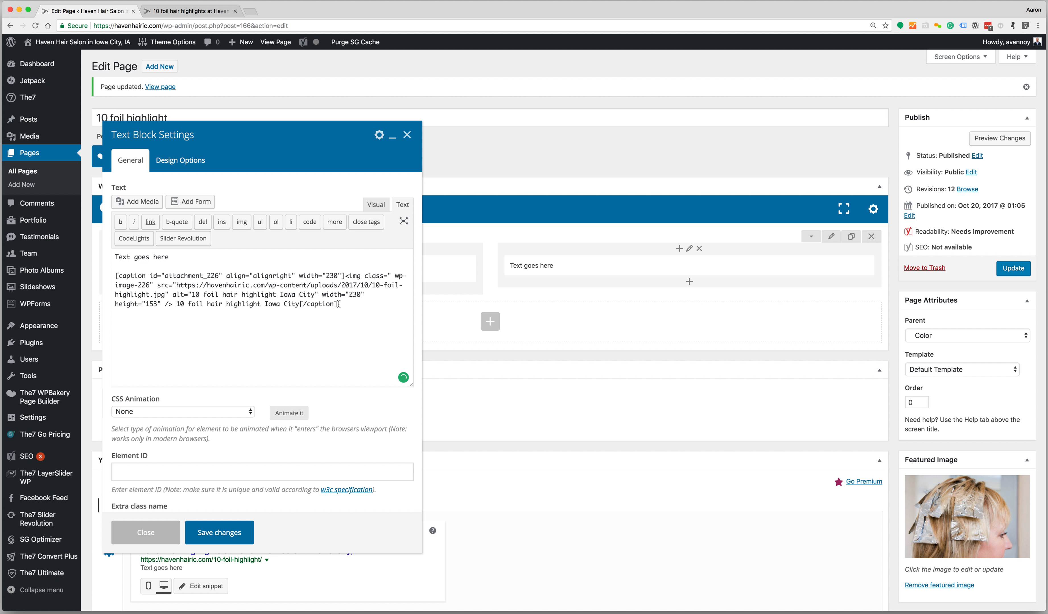
{"action": "left_click_drag", "start_coordinate": [347, 304], "coordinate": [114, 275]}
{"action": "key", "text": "BackSpace"}
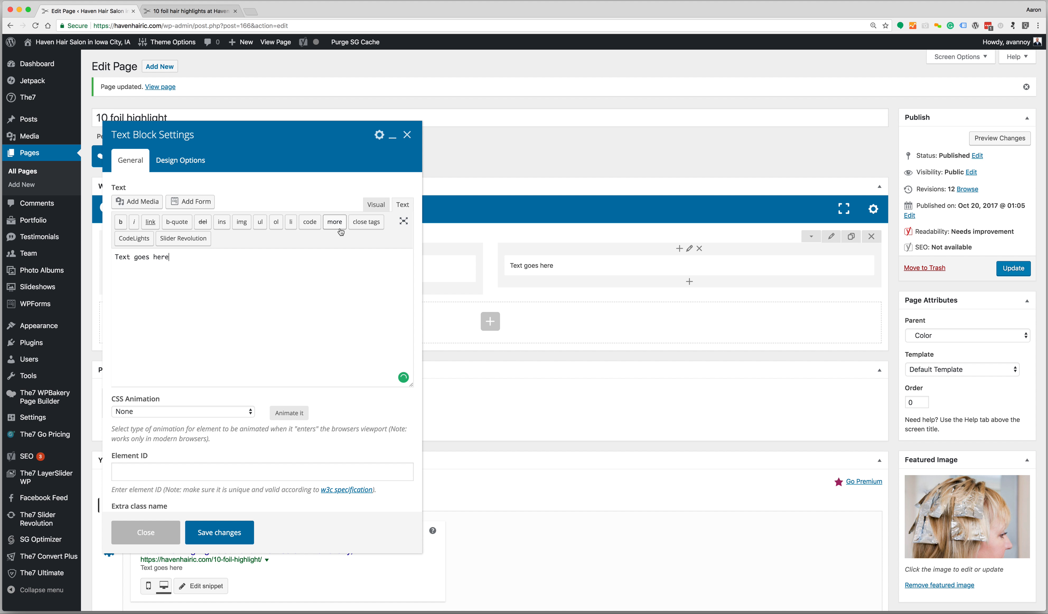
{"action": "left_click", "coordinate": [375, 205]}
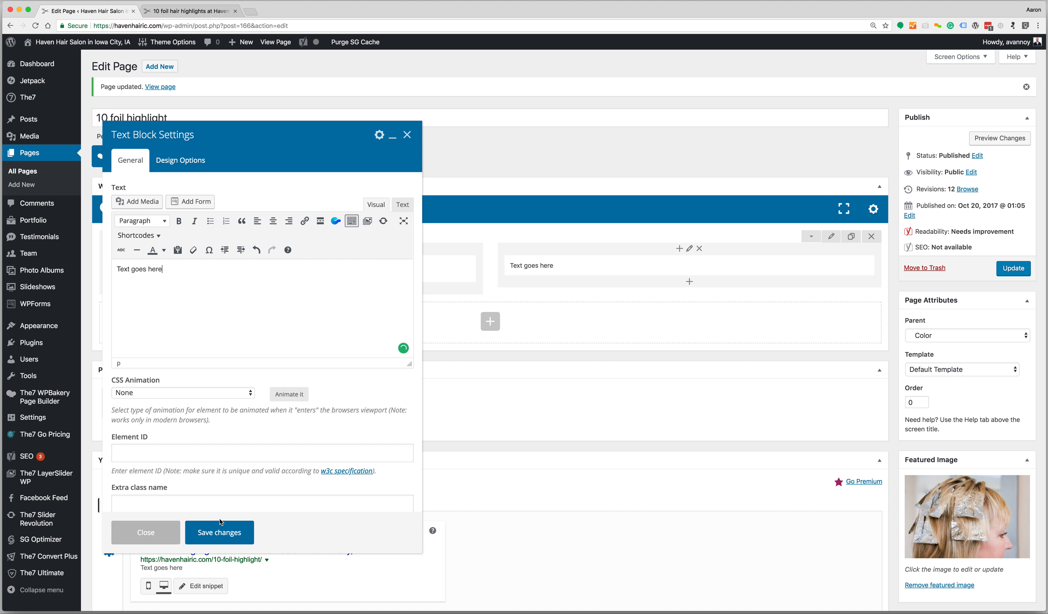
Save the Text Block, move it into the left column, and update the page
{"action": "left_click", "coordinate": [219, 532]}
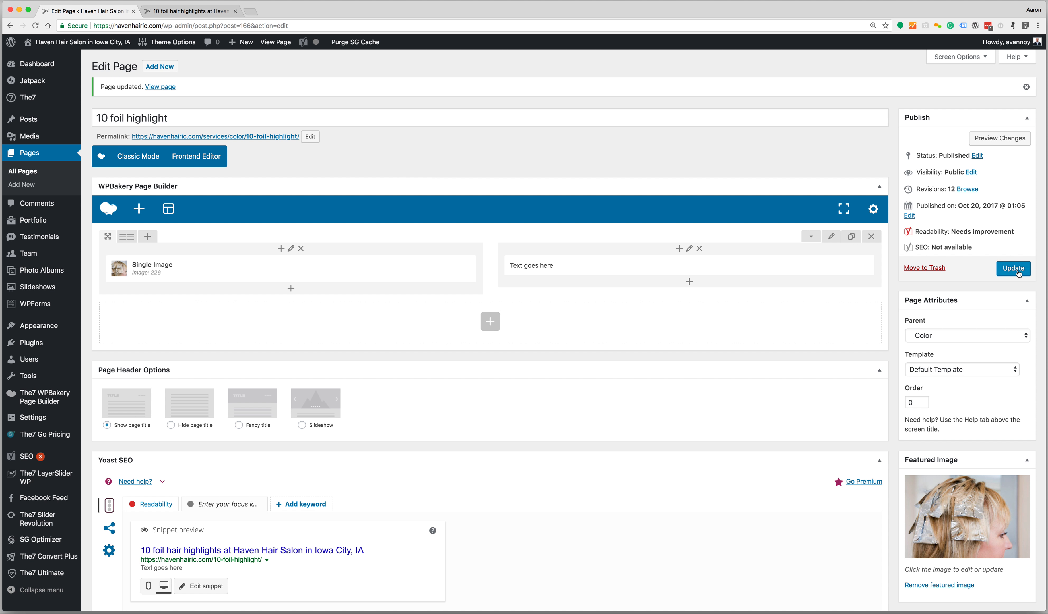
{"action": "left_click_drag", "start_coordinate": [661, 266], "coordinate": [611, 263]}
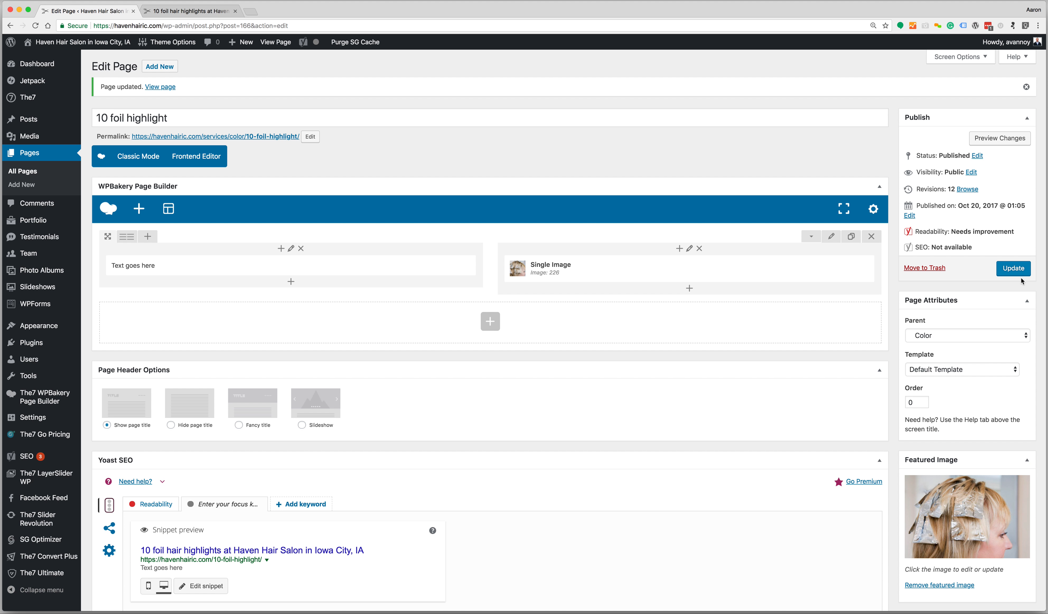
{"action": "left_click", "coordinate": [1016, 271]}
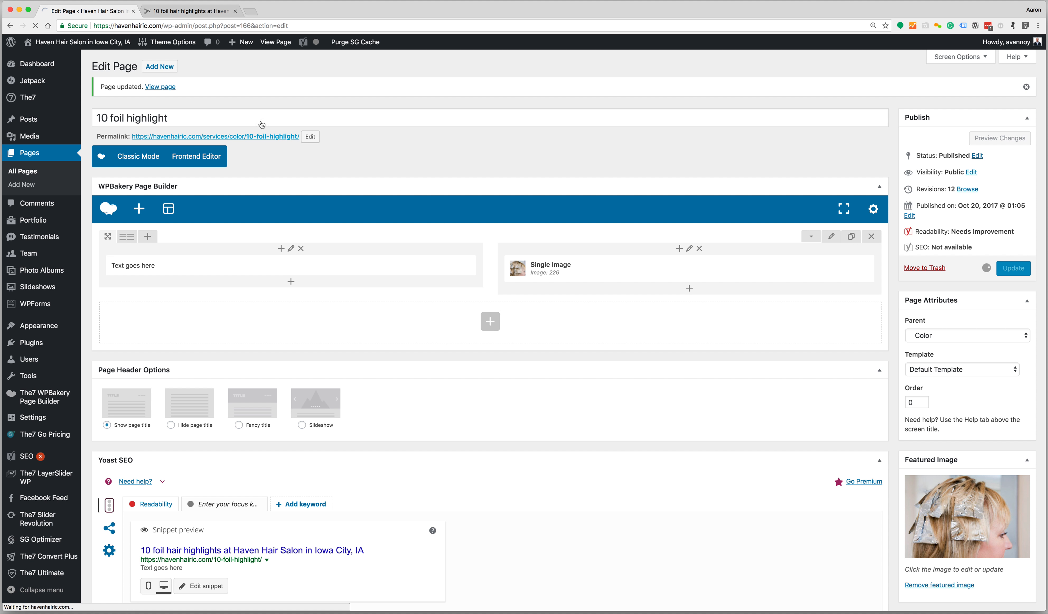
Reload the live service page to confirm 'Text goes here' sits left of the foil photo
{"action": "left_click", "coordinate": [204, 13]}
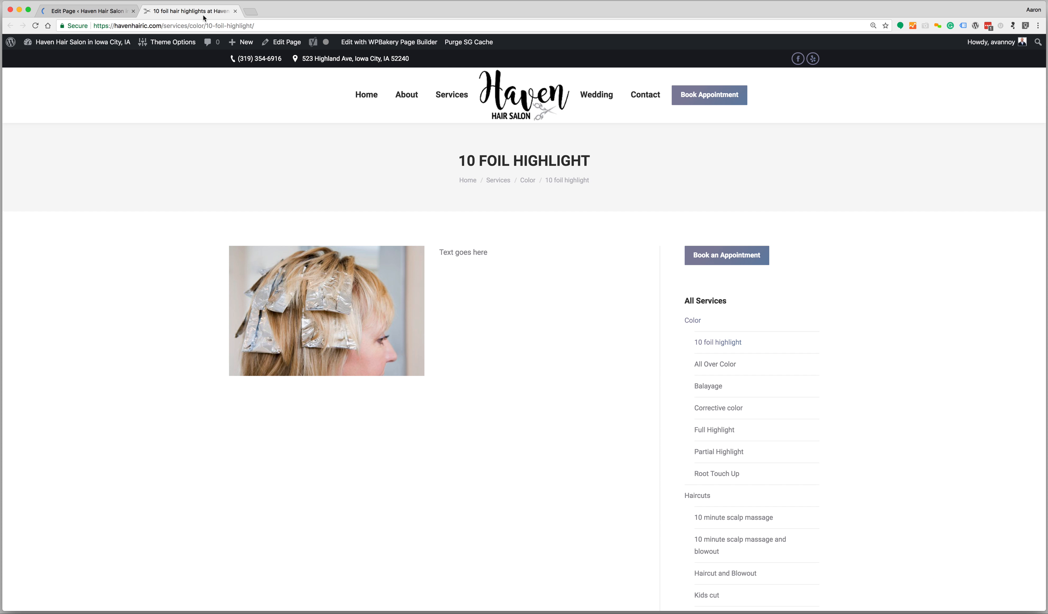
{"action": "key", "text": "super+r"}
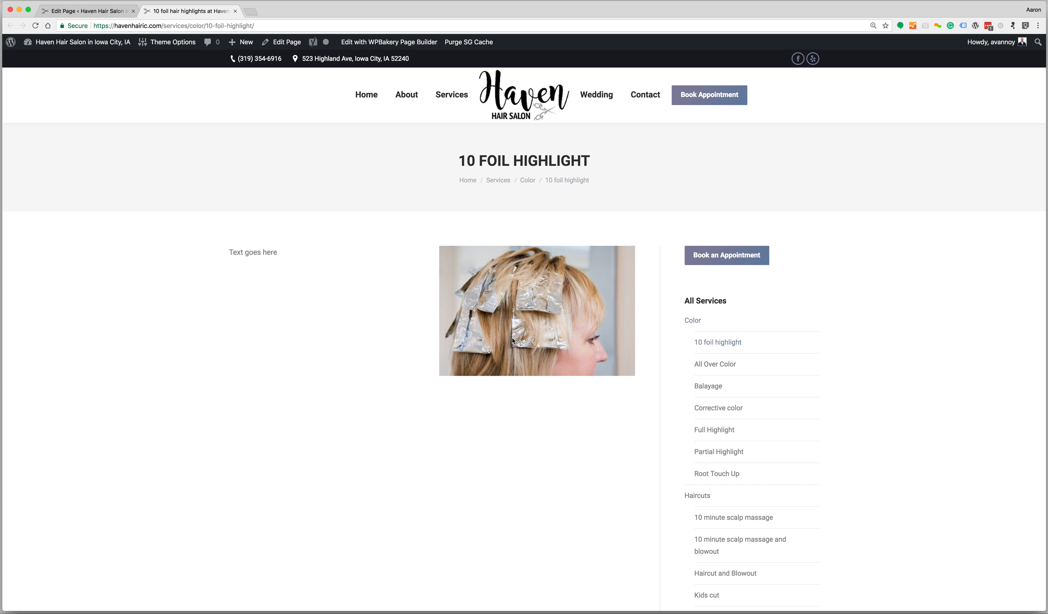
{"action": "left_click", "coordinate": [120, 11]}
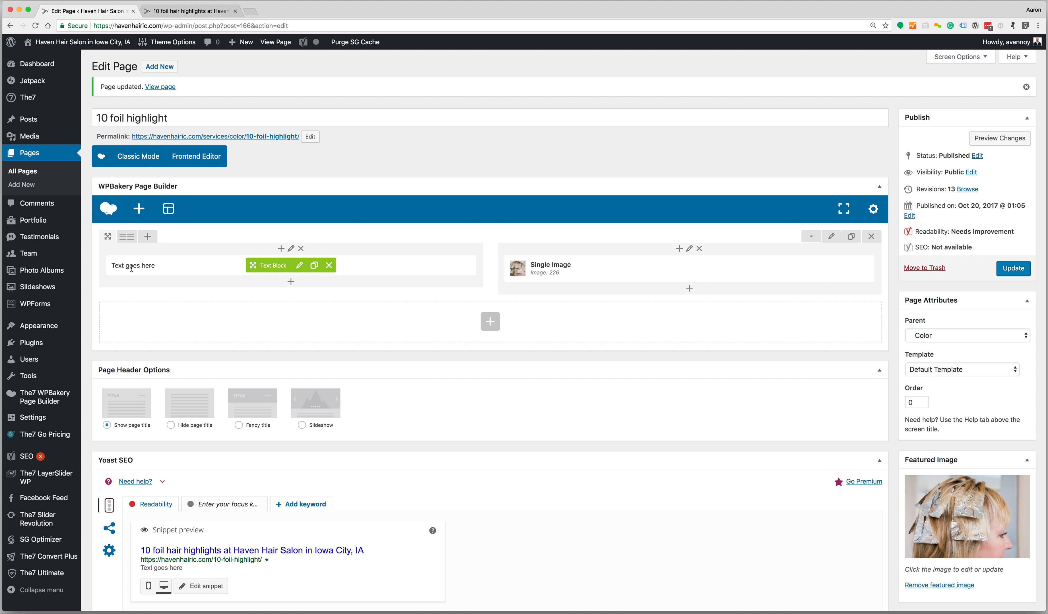
{"action": "left_click", "coordinate": [206, 14]}
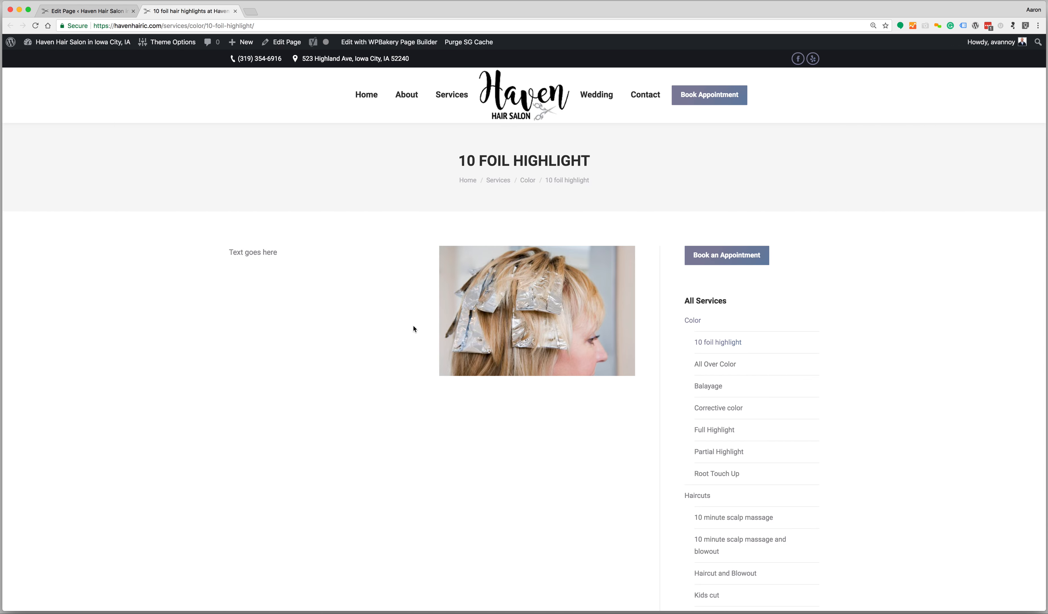